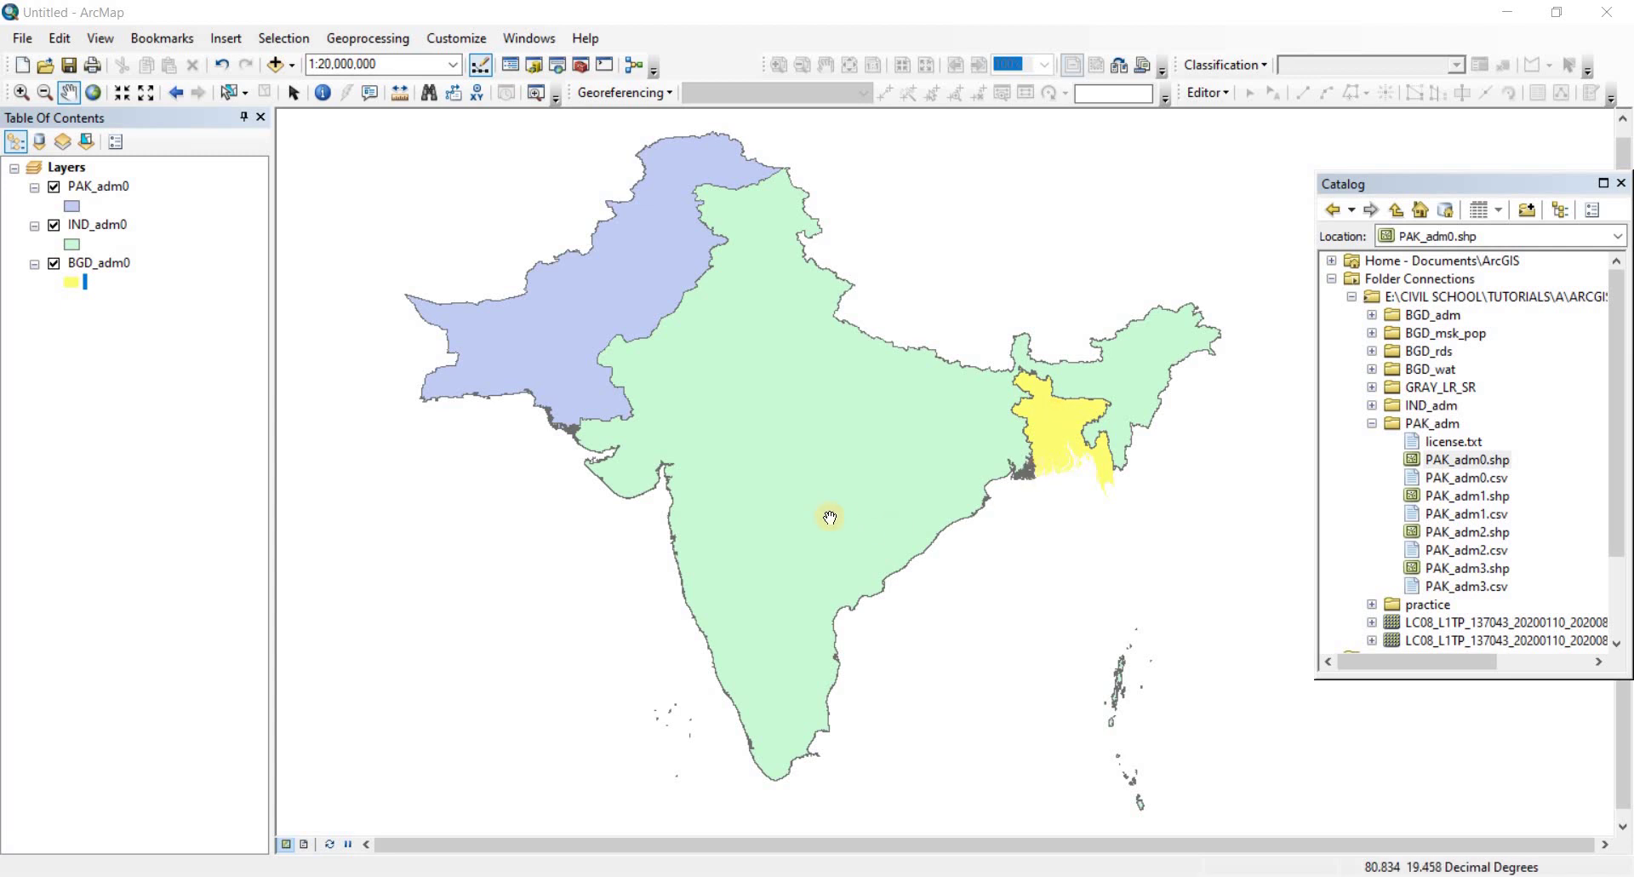
Step: Collapse PAK_adm, expand BGD_adm and drag BGD_adm0.shp toward the map
left_click(1371, 423)
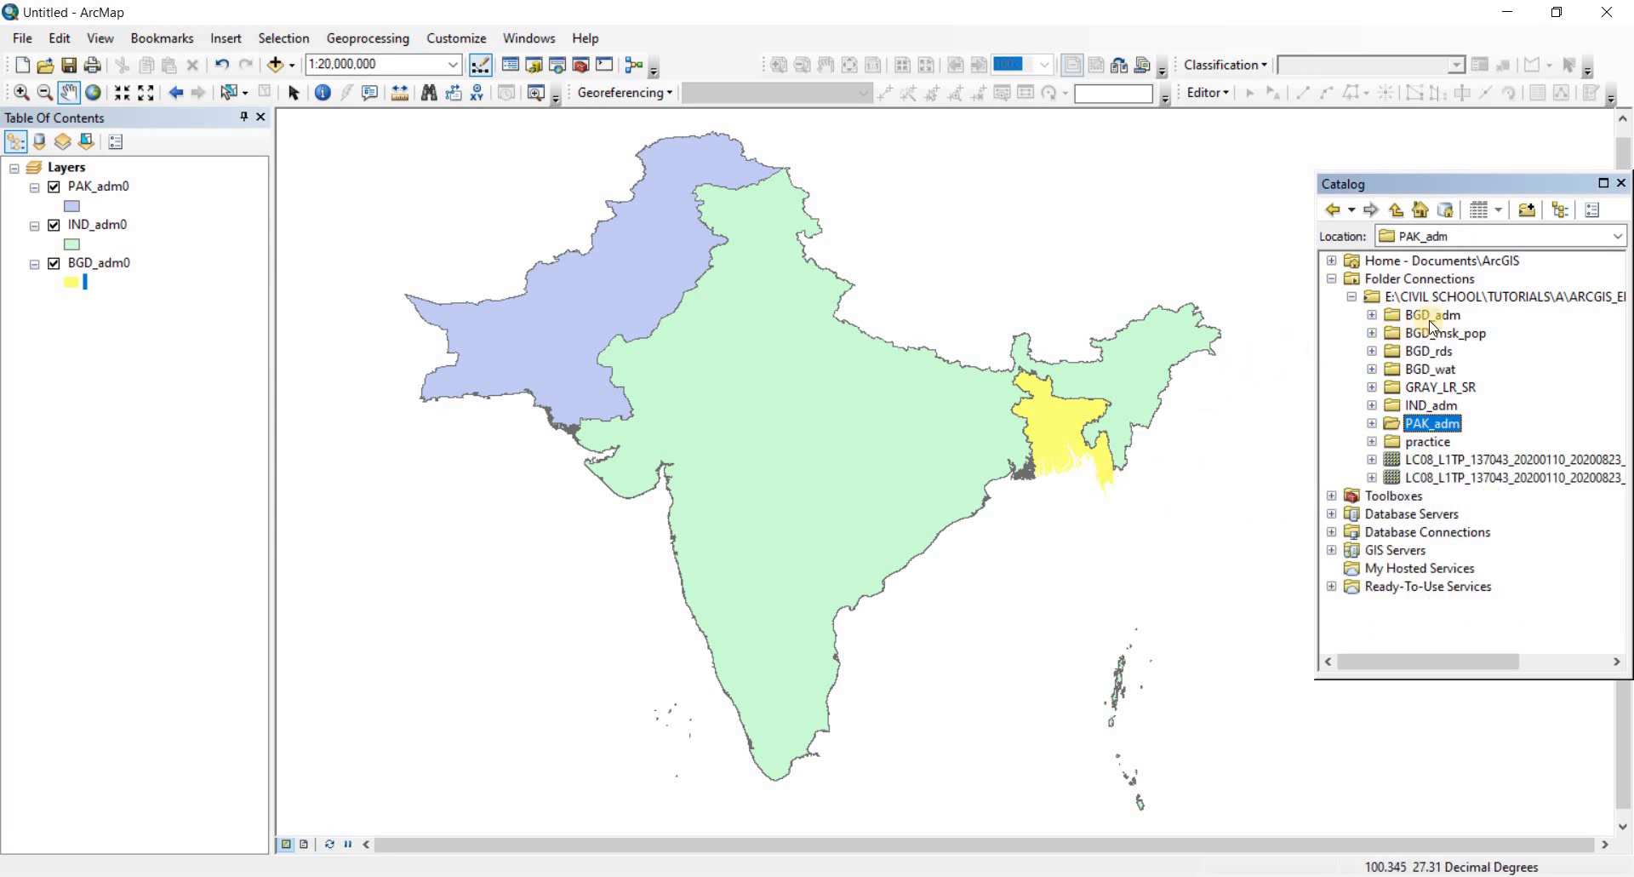
left_click(1369, 316)
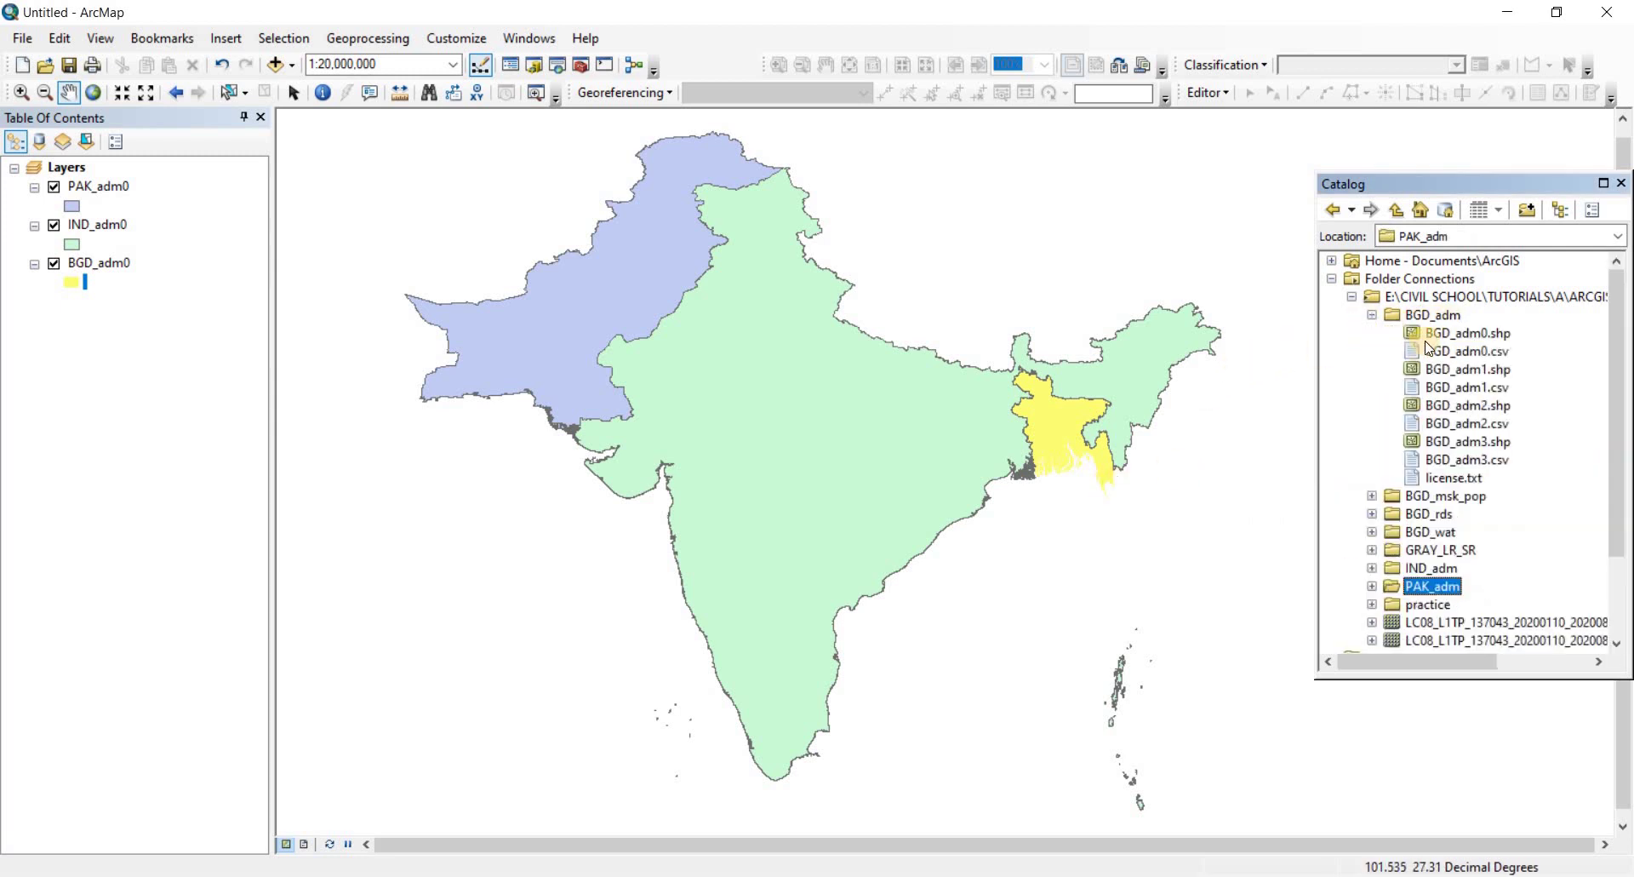
left_click_drag(1418, 336, 76, 271)
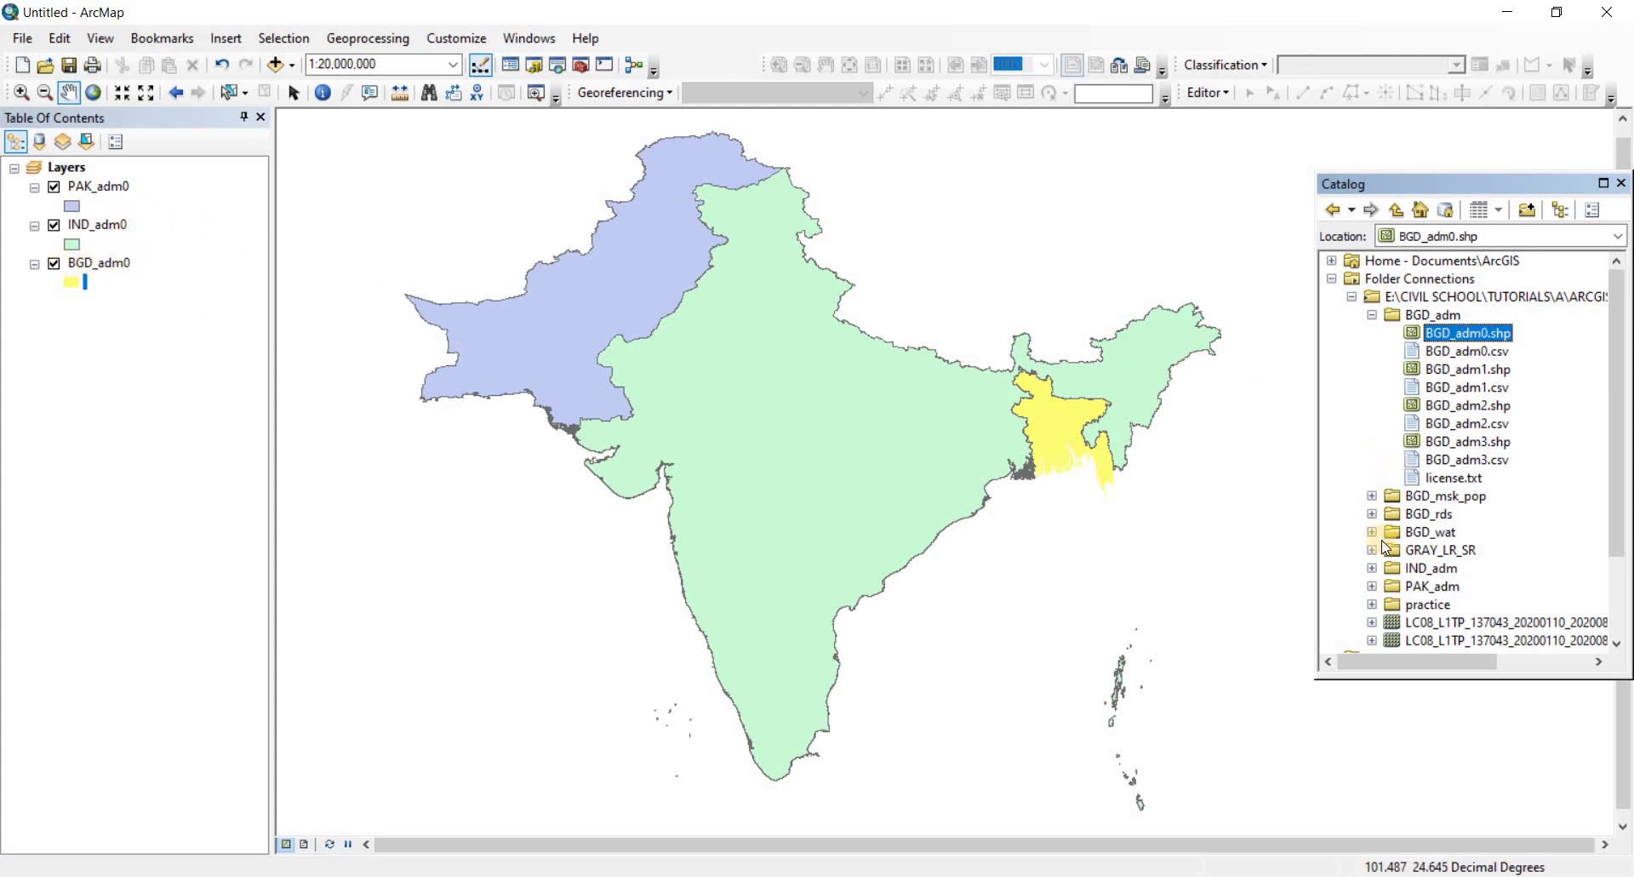
Step: Expand IND_adm, drag IND_adm0.shp toward the map, then expand PAK_adm to list its files
left_click(1370, 587)
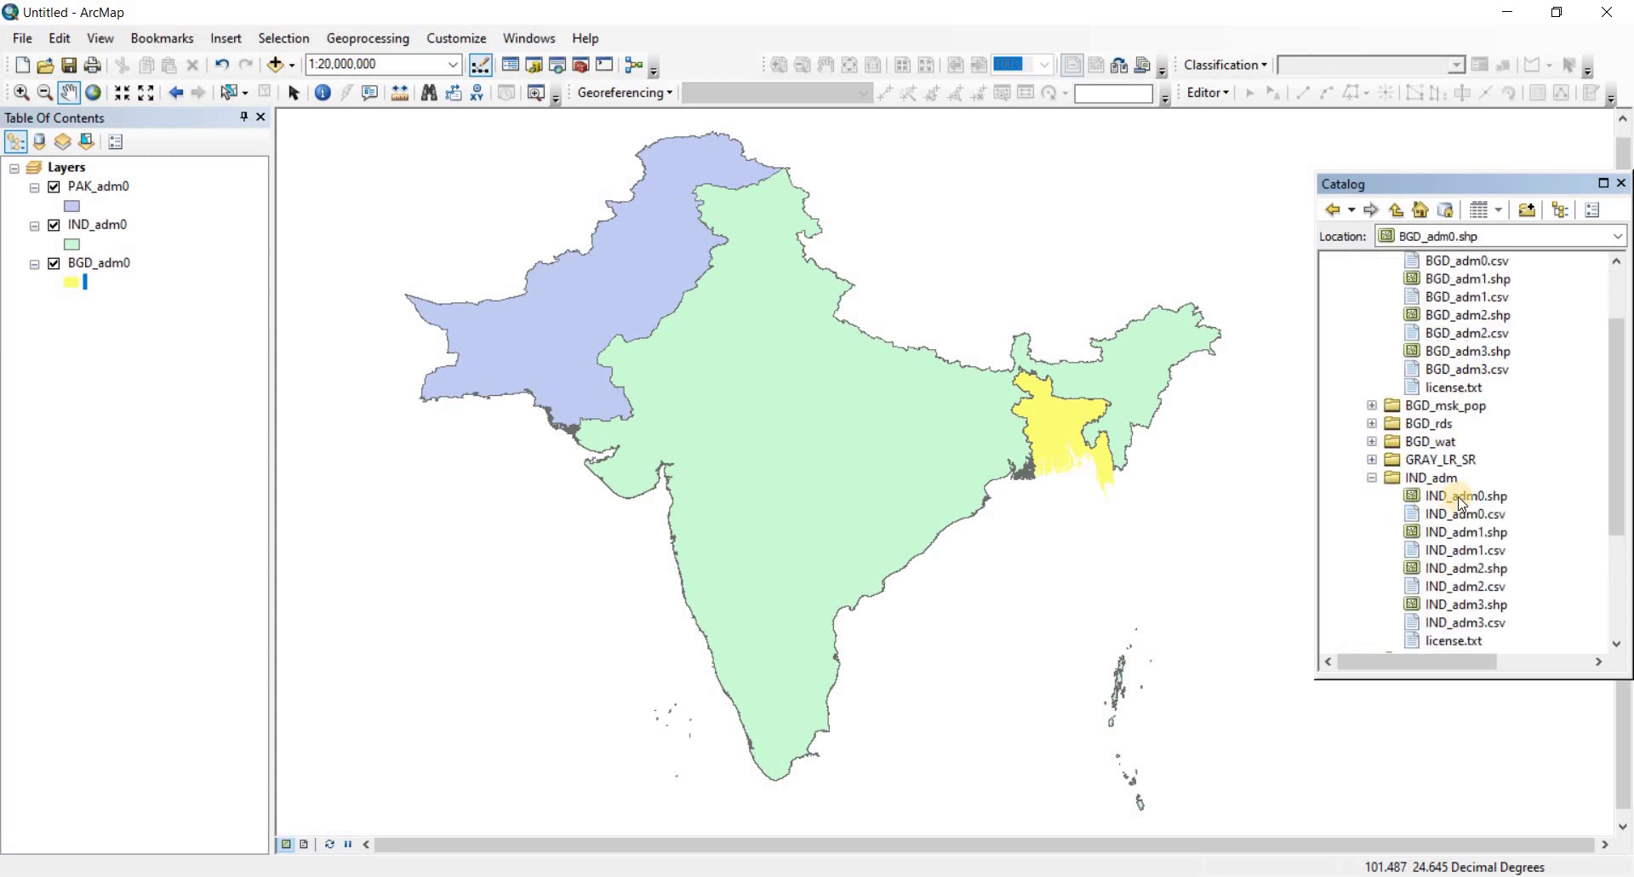
left_click_drag(1460, 500, 123, 230)
scroll(1380, 510, "down", 3)
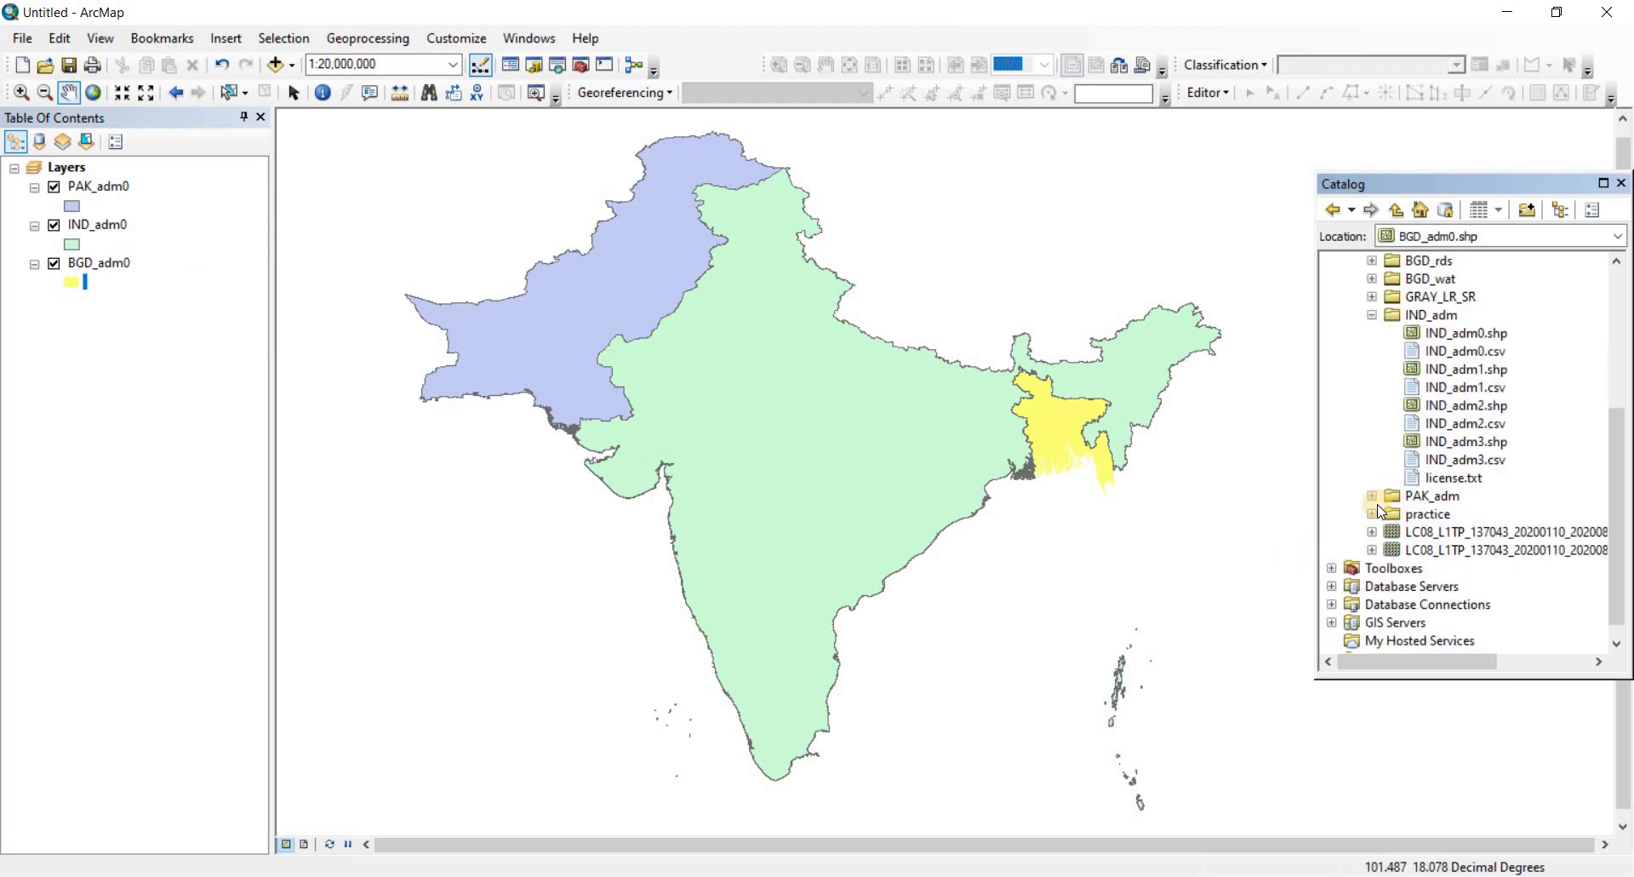
left_click(1371, 494)
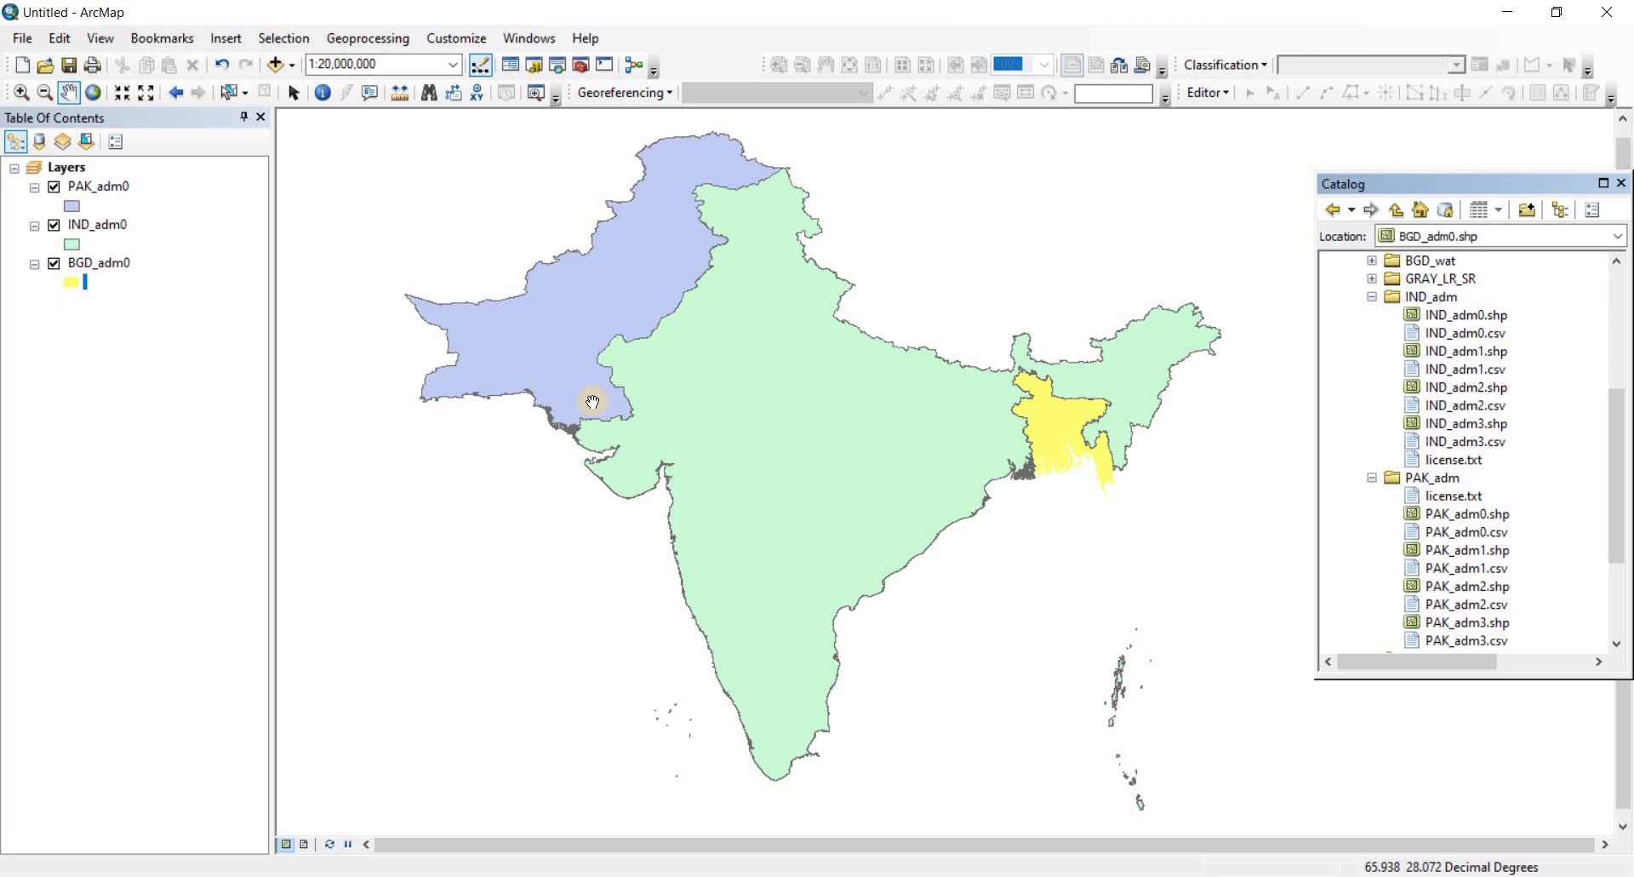
Step: Scroll through the catalog tree and collapse the PAK_adm folder
scroll(1379, 453, "up", 5)
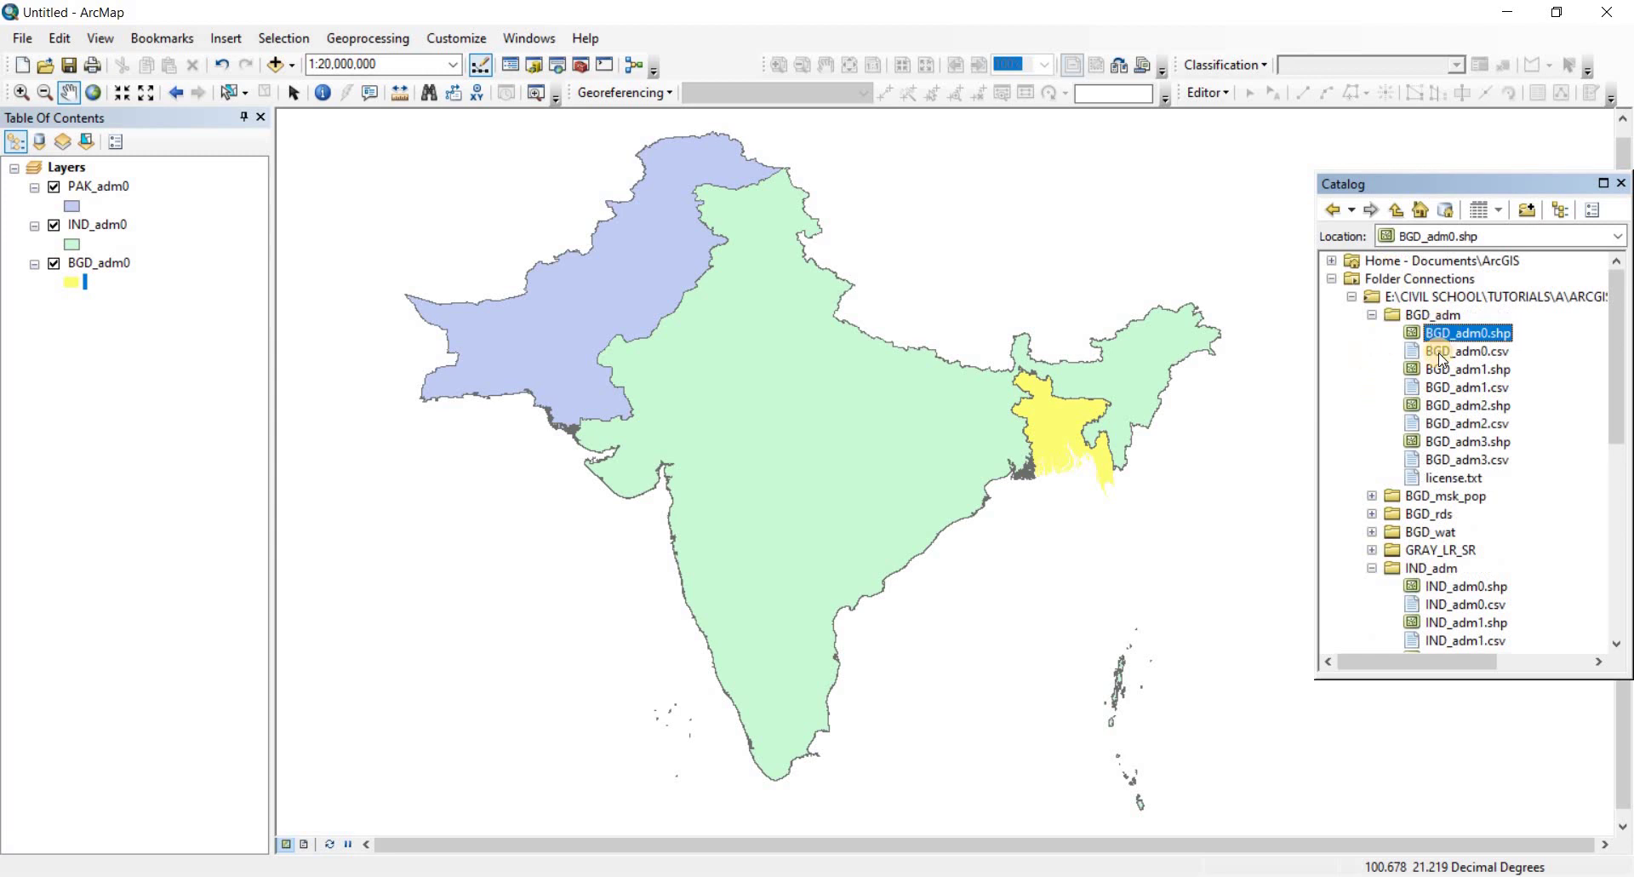
scroll(1430, 395, "down", 5)
scroll(1358, 483, "down", 3)
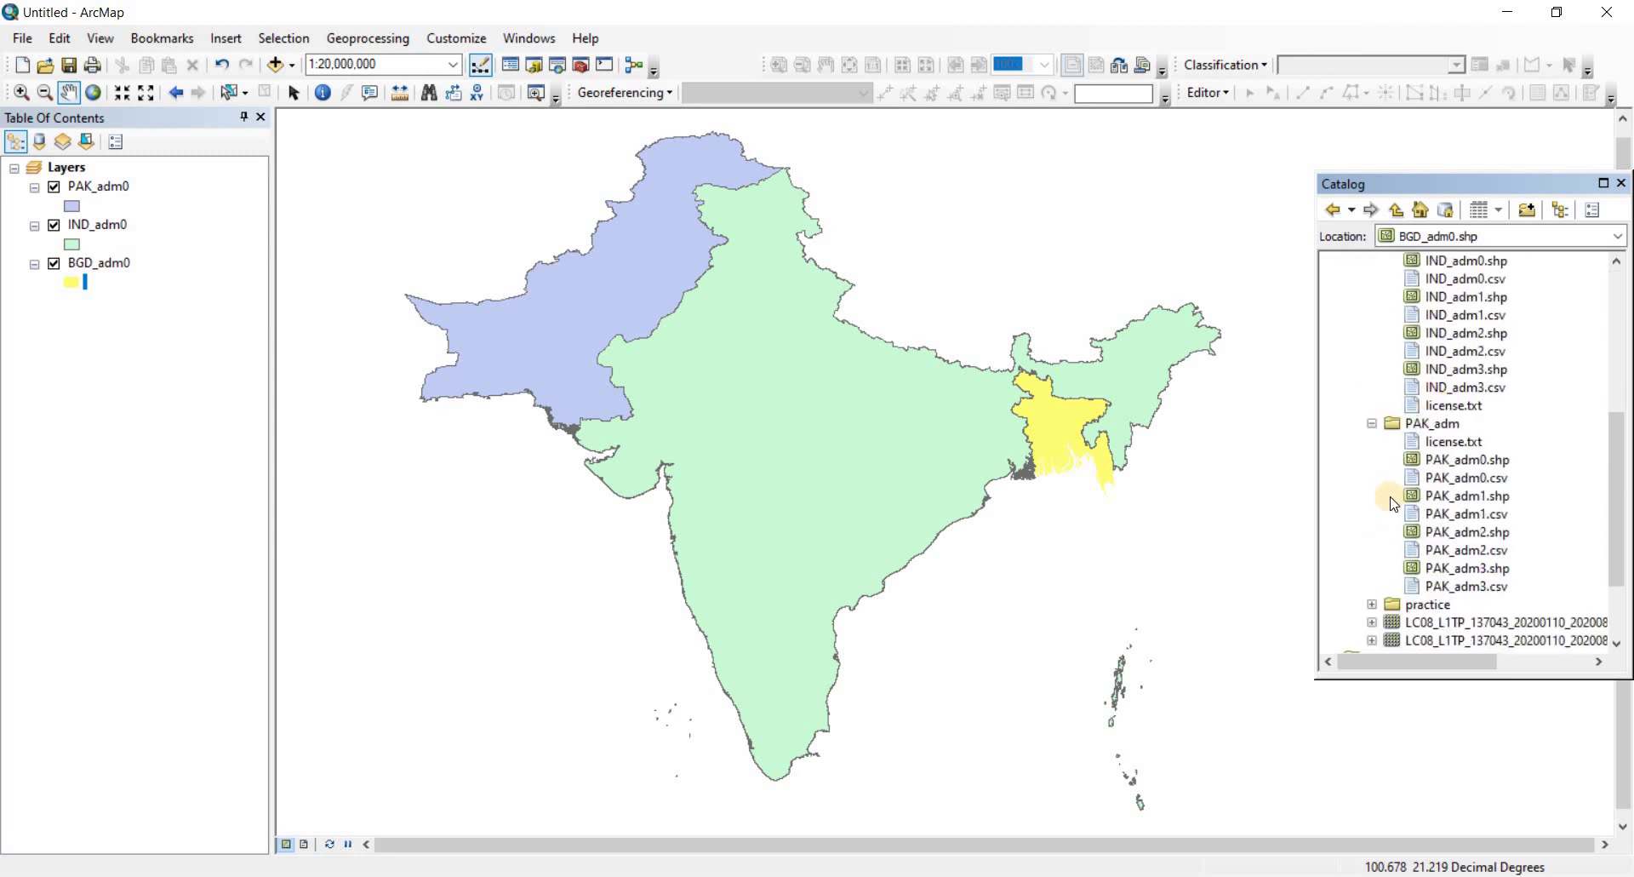
scroll(1362, 488, "up", 5)
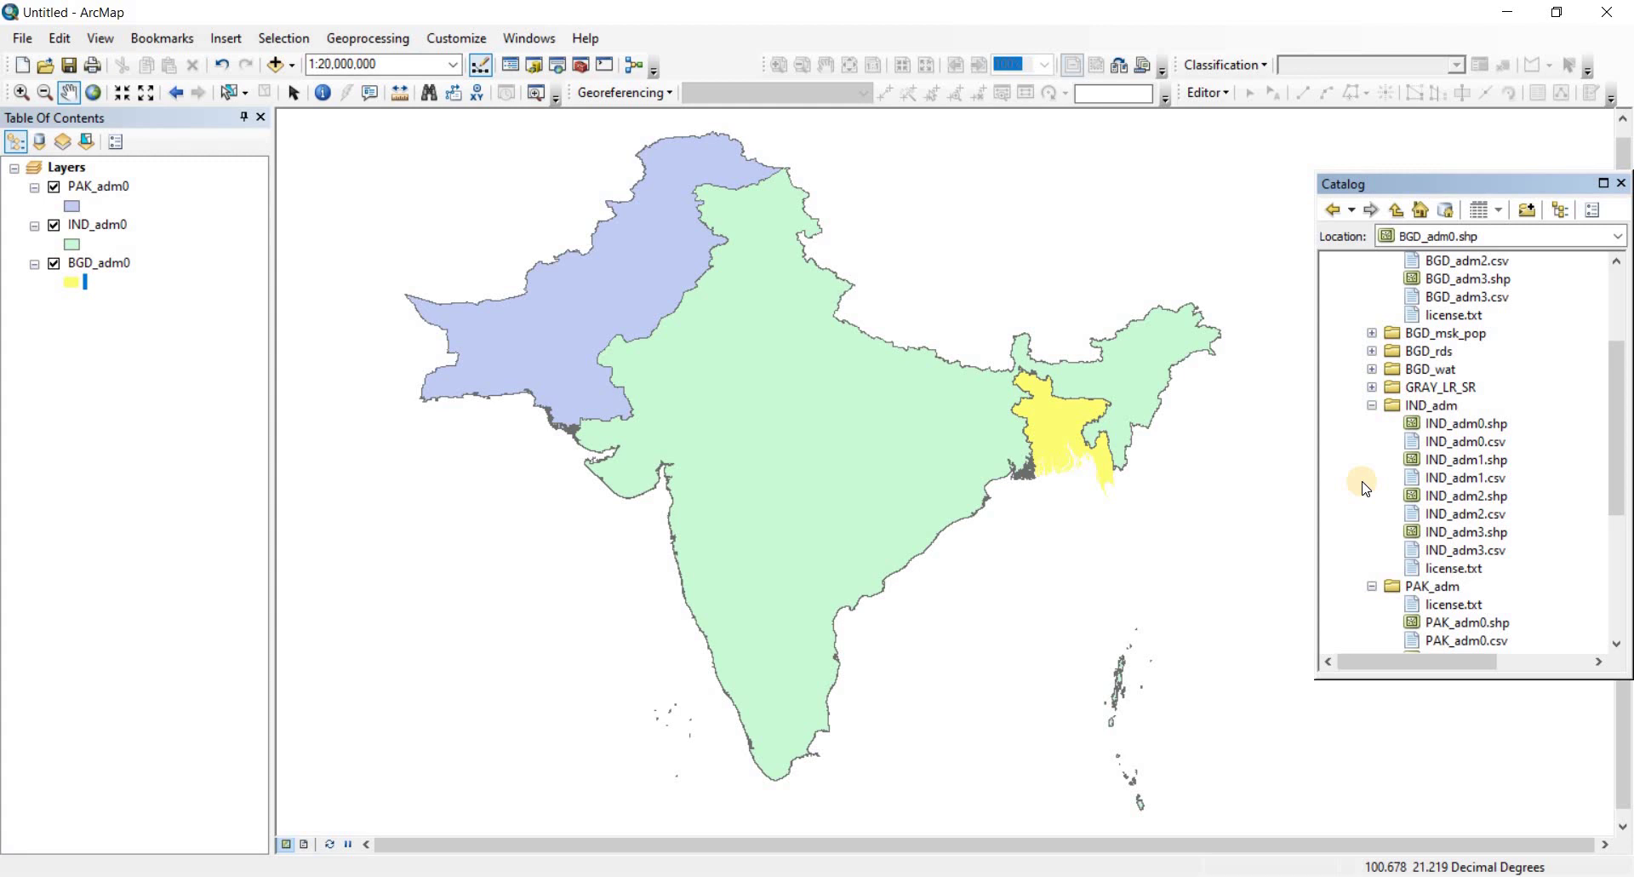
scroll(1363, 535, "down", 2)
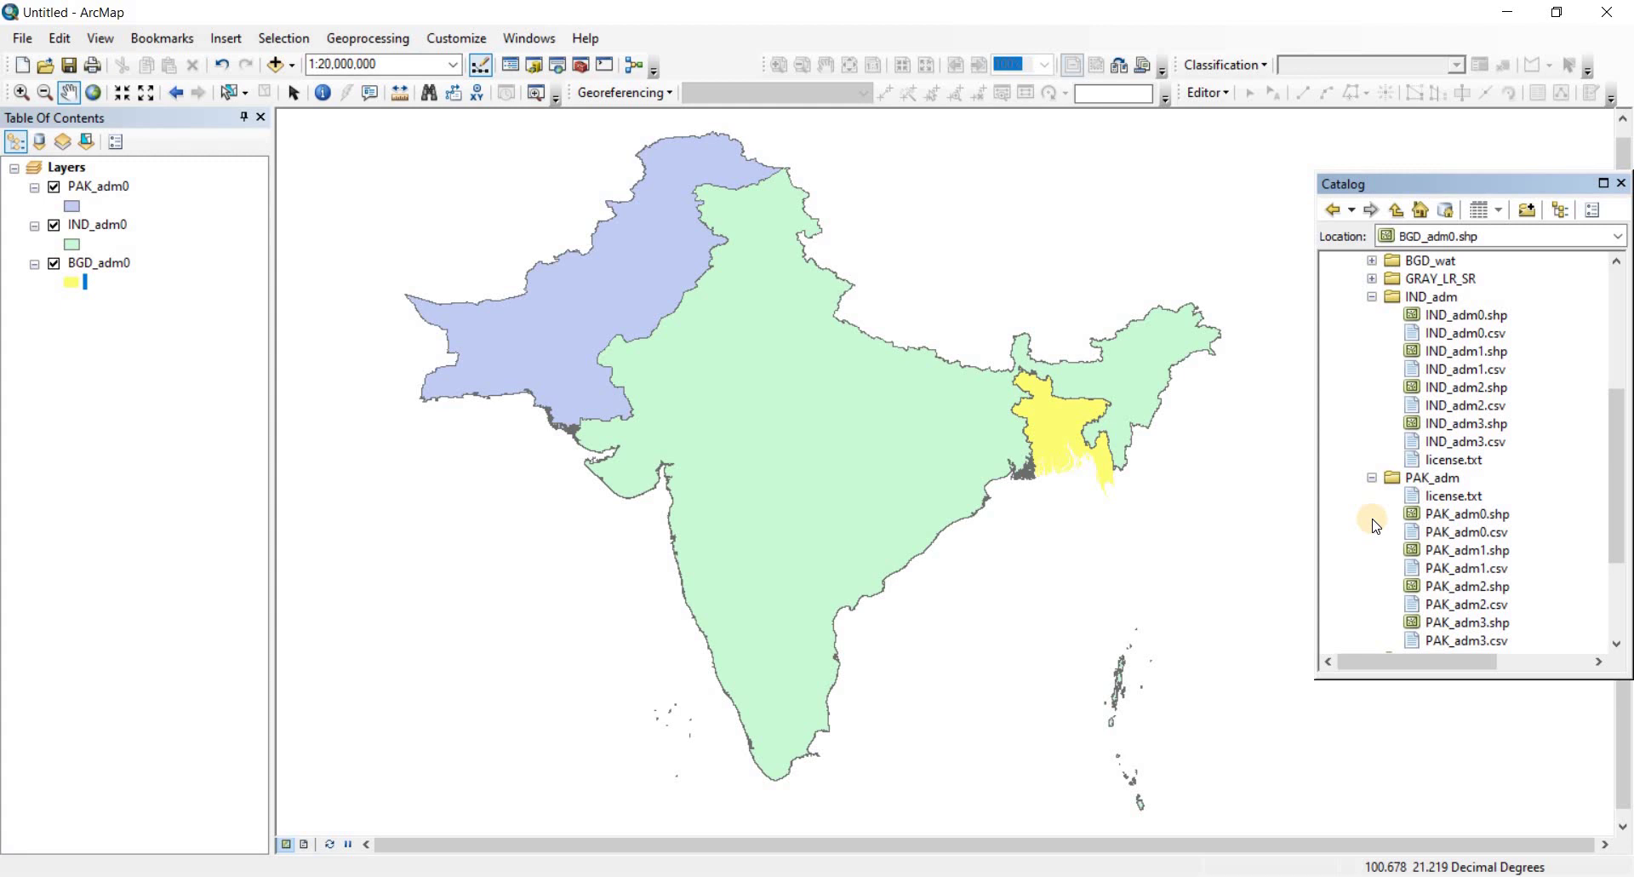
scroll(1357, 517, "up", 2)
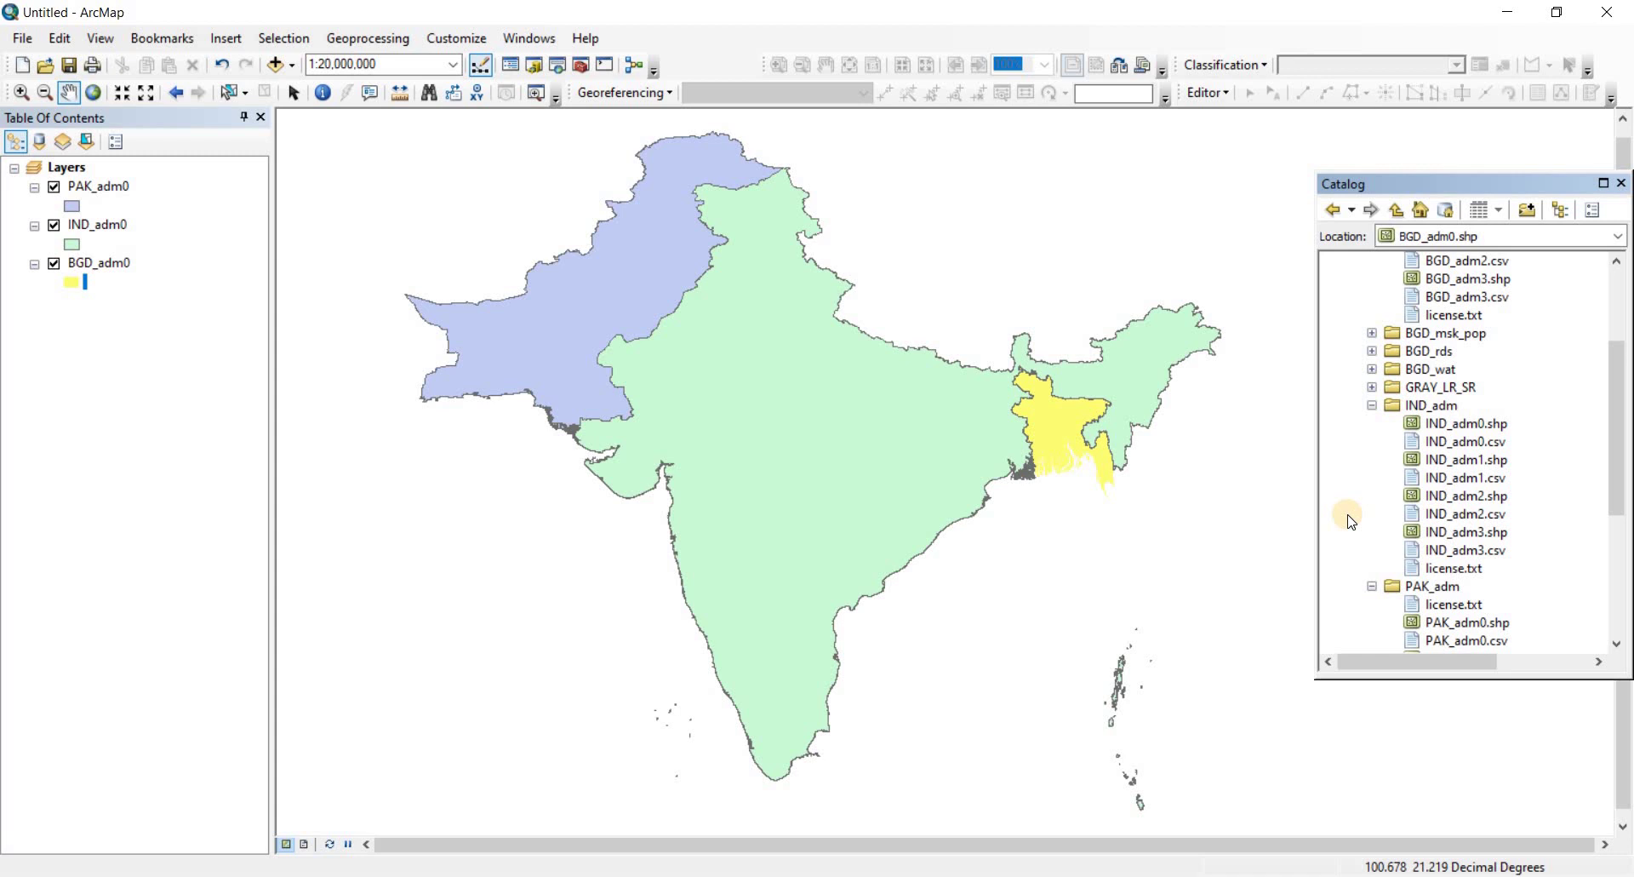
scroll(1351, 521, "down", 2)
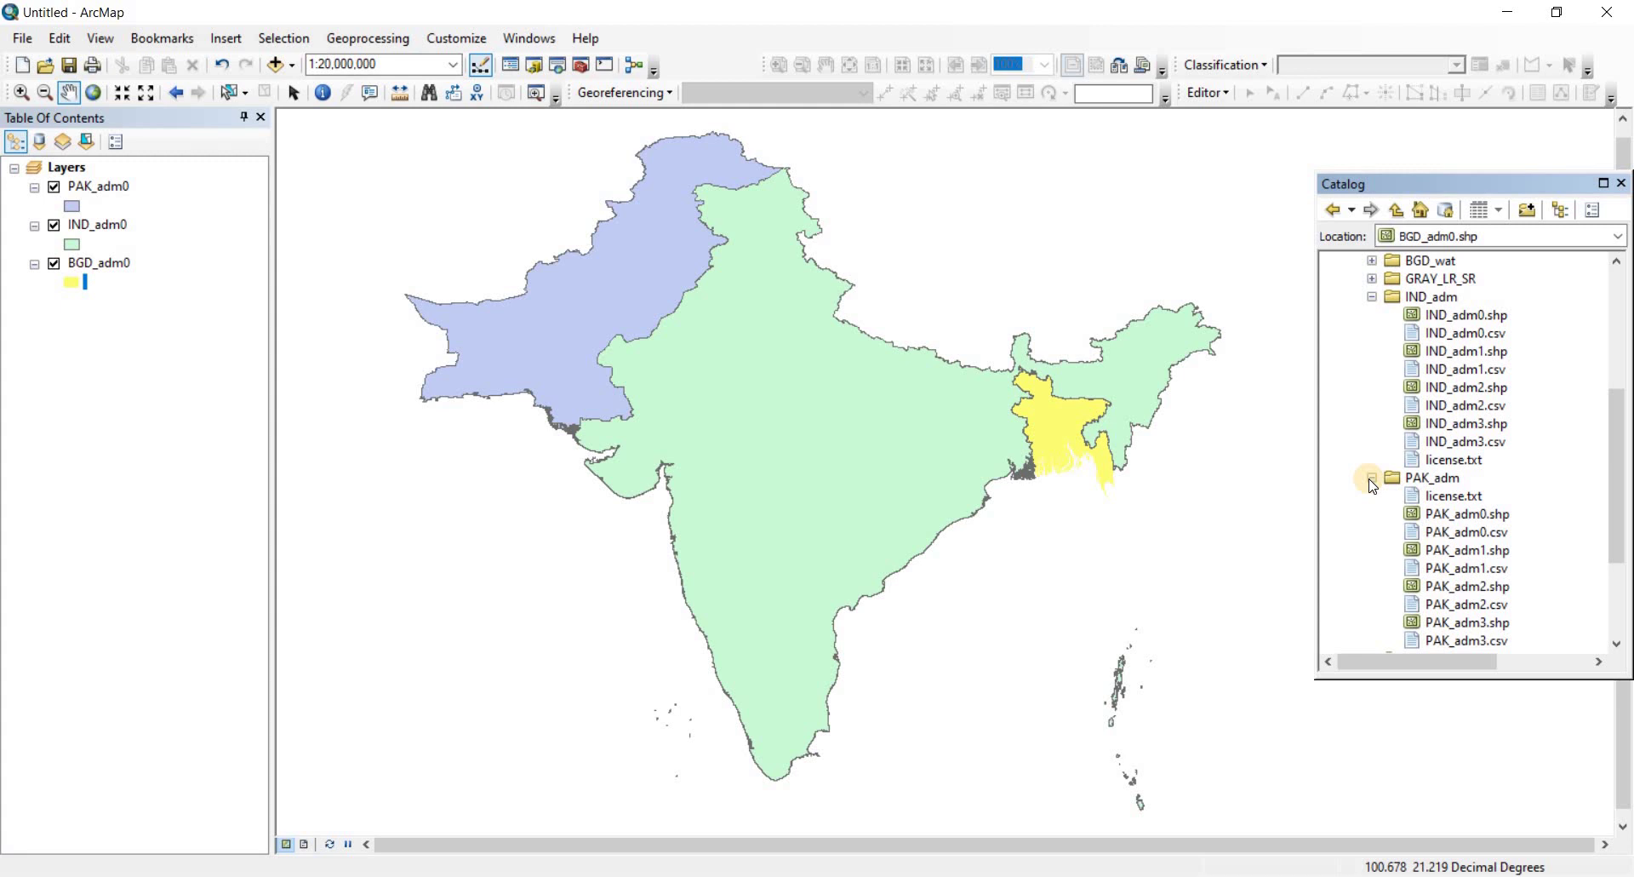
left_click(1372, 478)
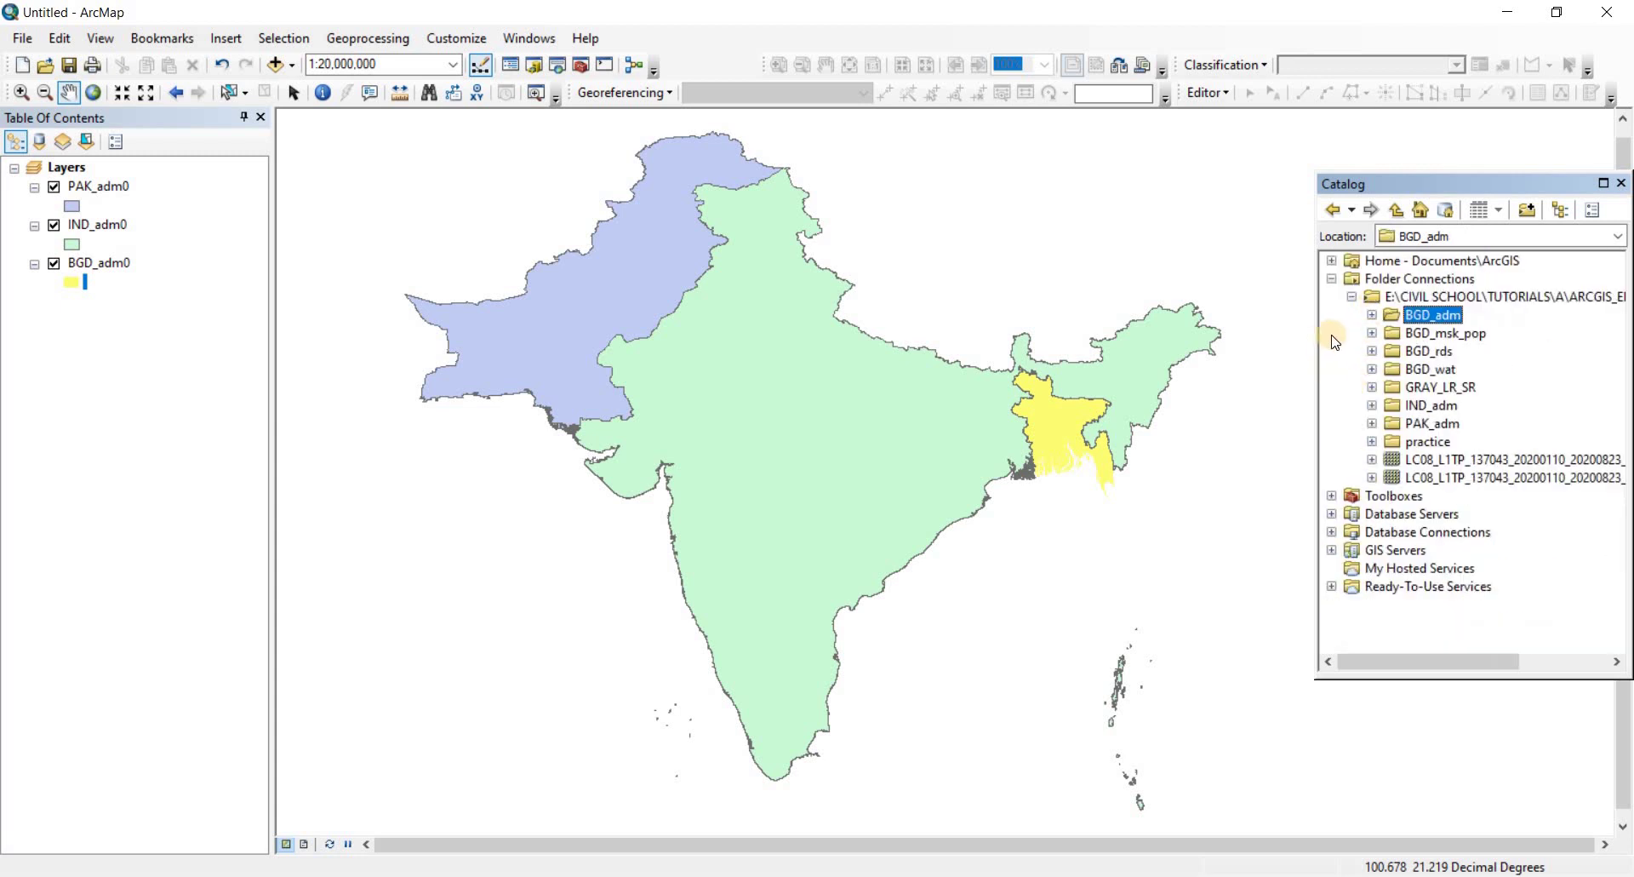
Step: Remove the BGD_adm0, IND_adm0 and PAK_adm0 layers from the map, then launch ArcCatalog 10.8
left_click(91, 269)
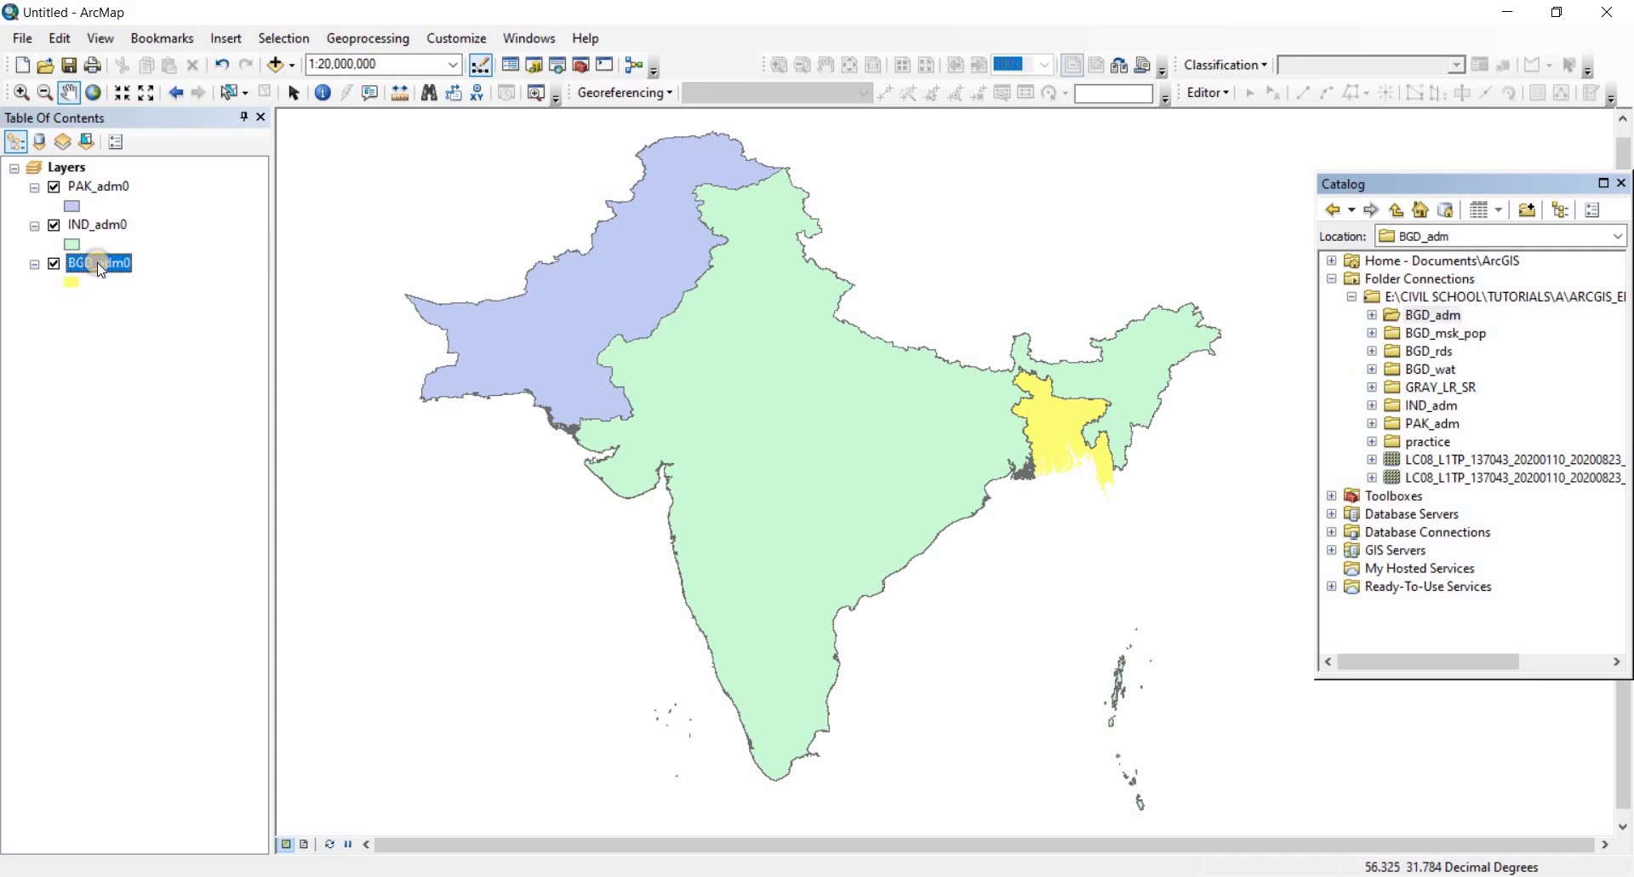
right_click(93, 265)
left_click(128, 299)
right_click(99, 235)
left_click(162, 264)
right_click(100, 188)
left_click(162, 227)
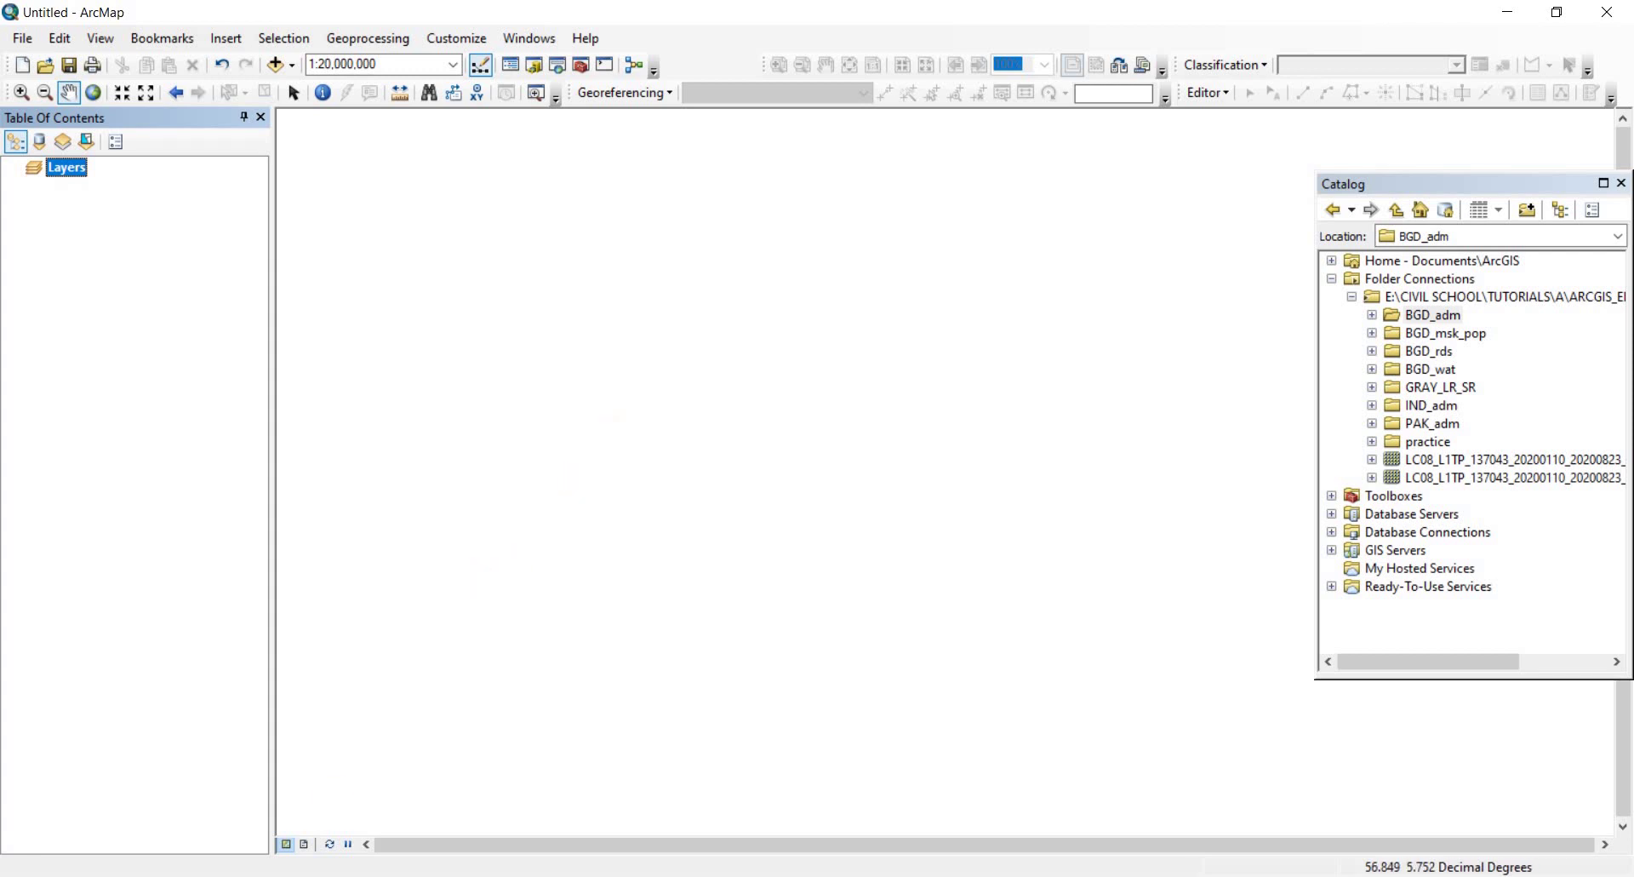
key("super")
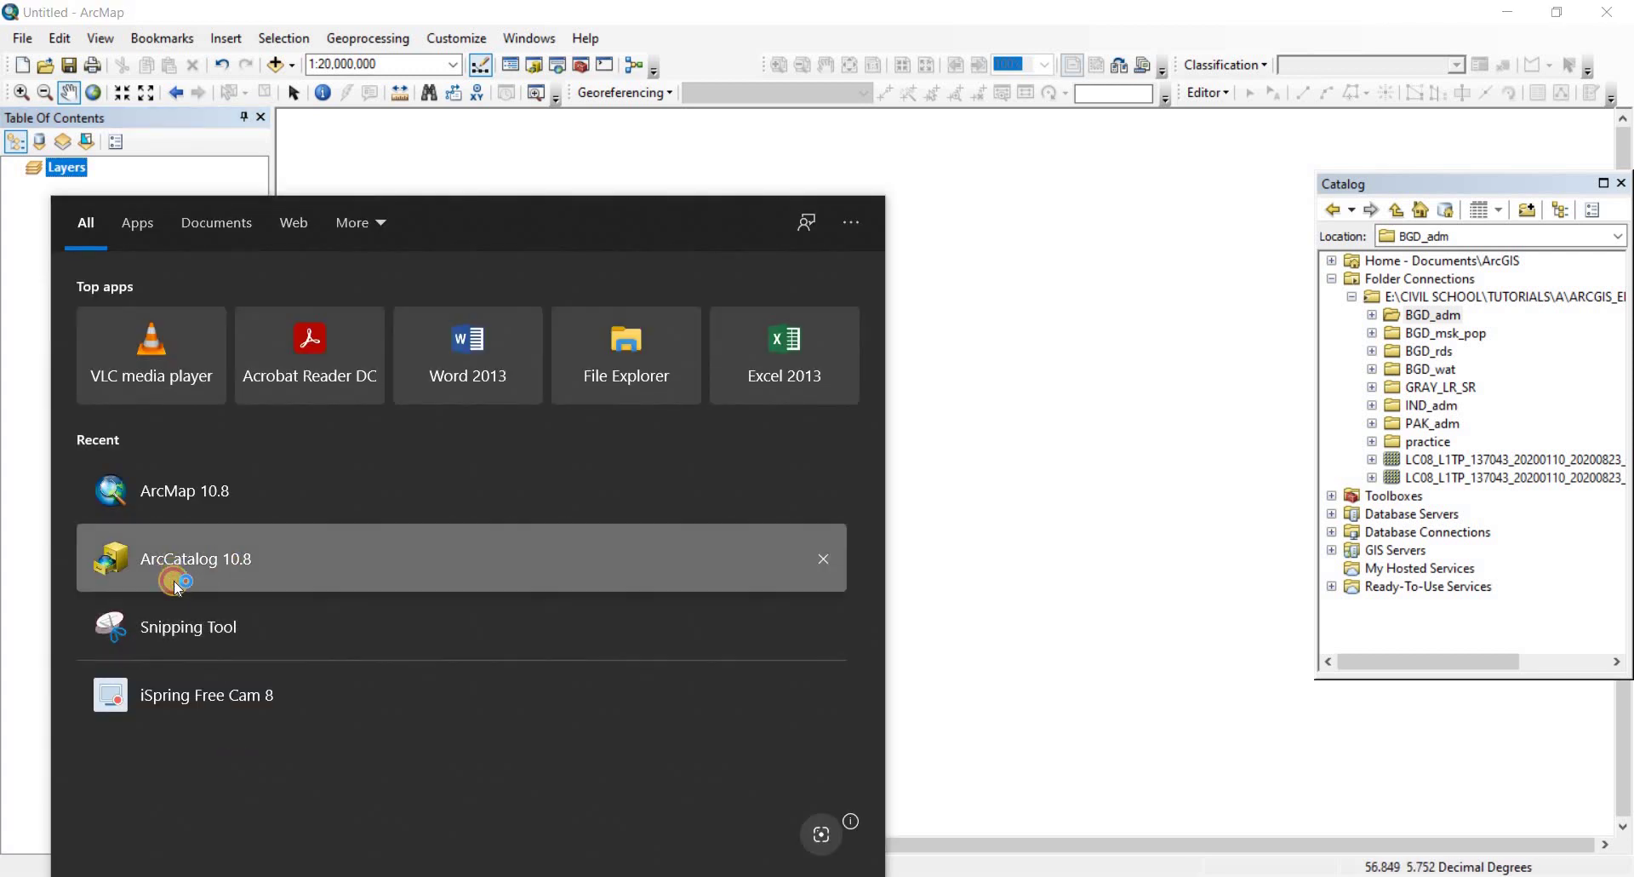
left_click(175, 572)
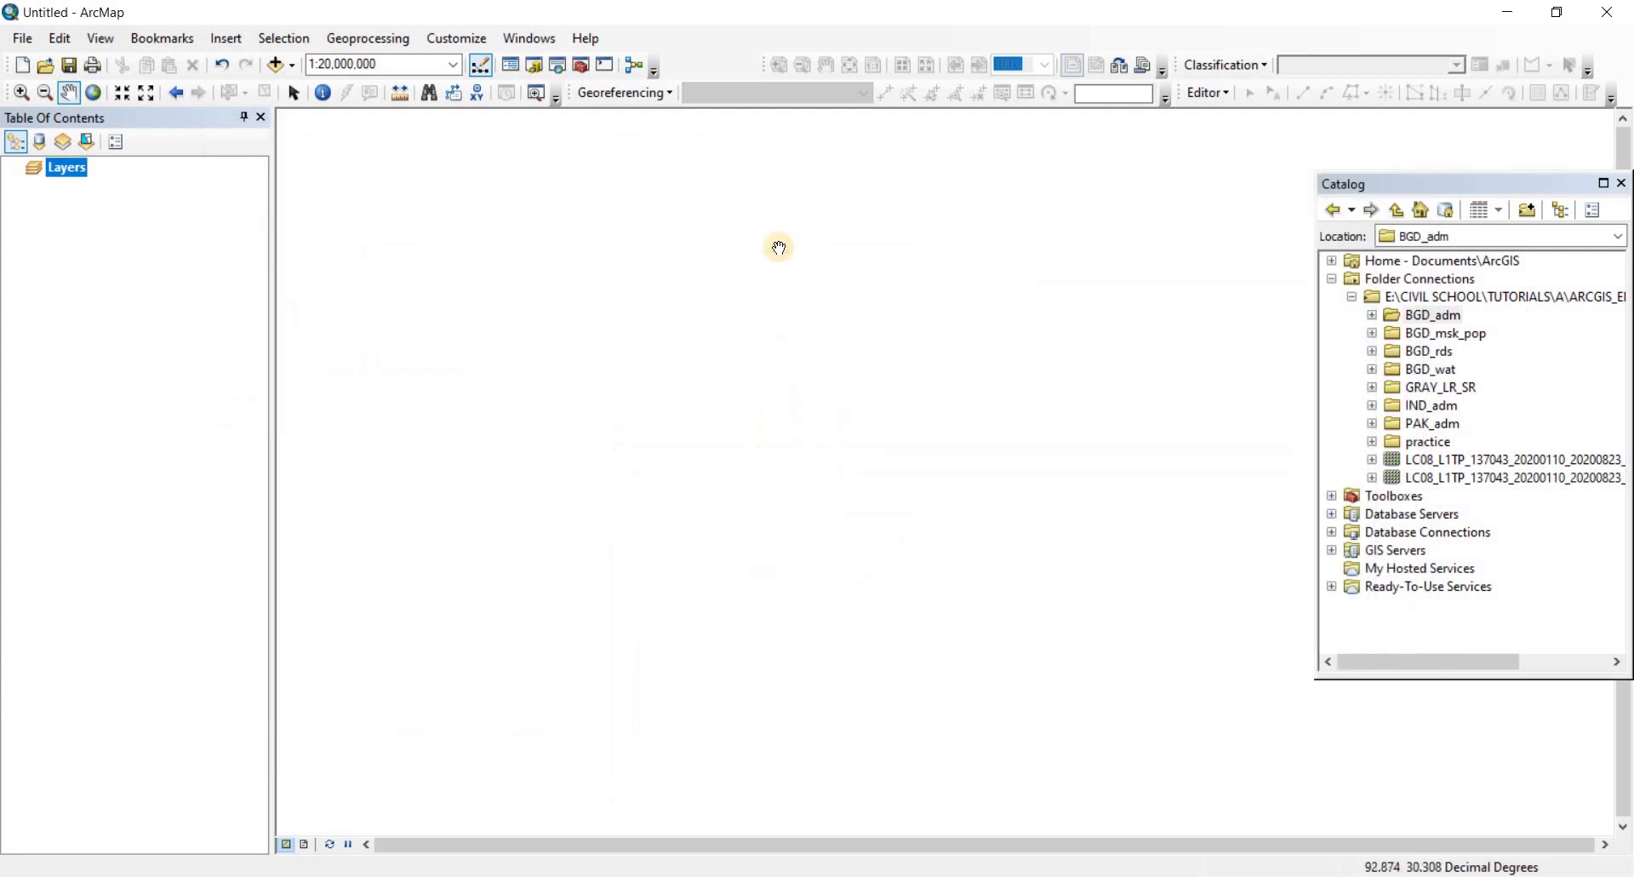
Step: In Add Data, browse to the folder holding the country data
left_click(275, 65)
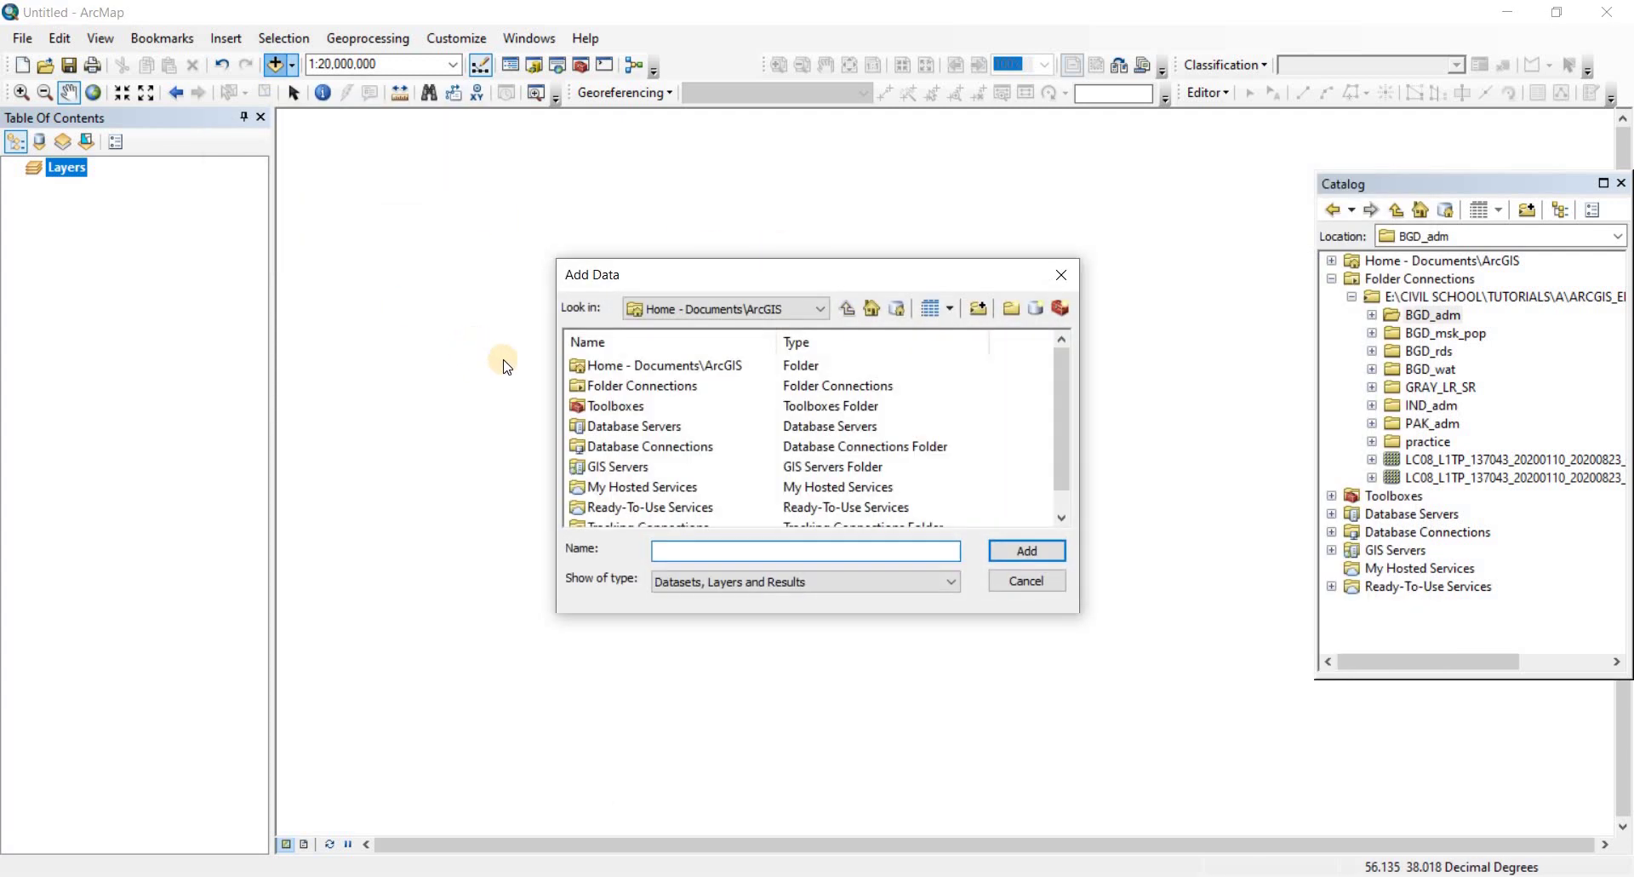
left_click(811, 309)
left_click(752, 364)
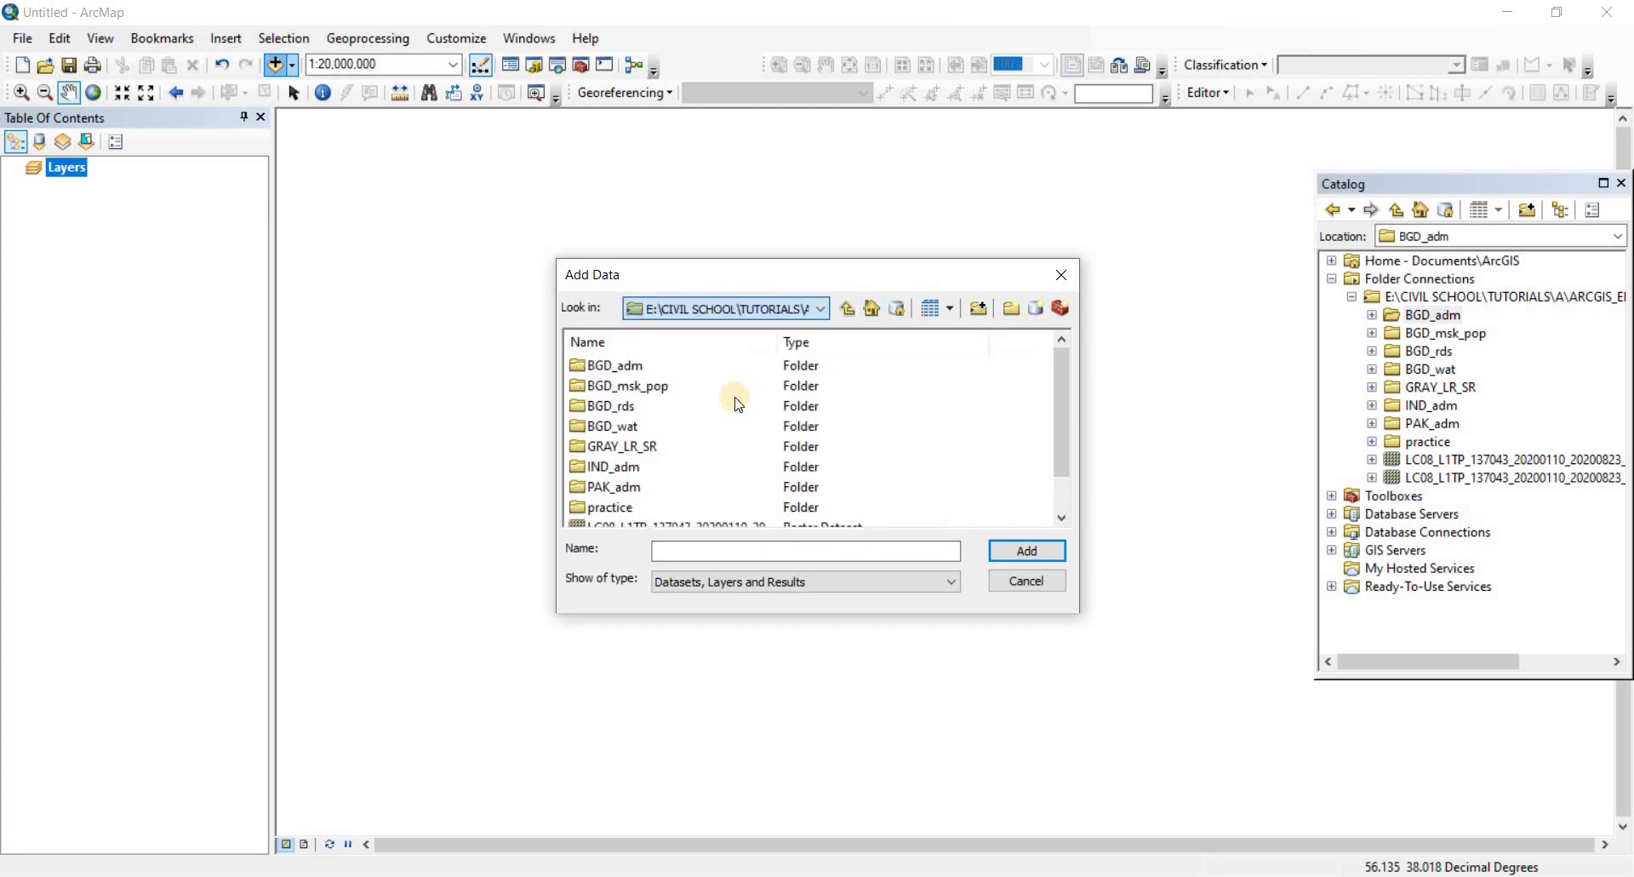
scroll(903, 400, "down", 1)
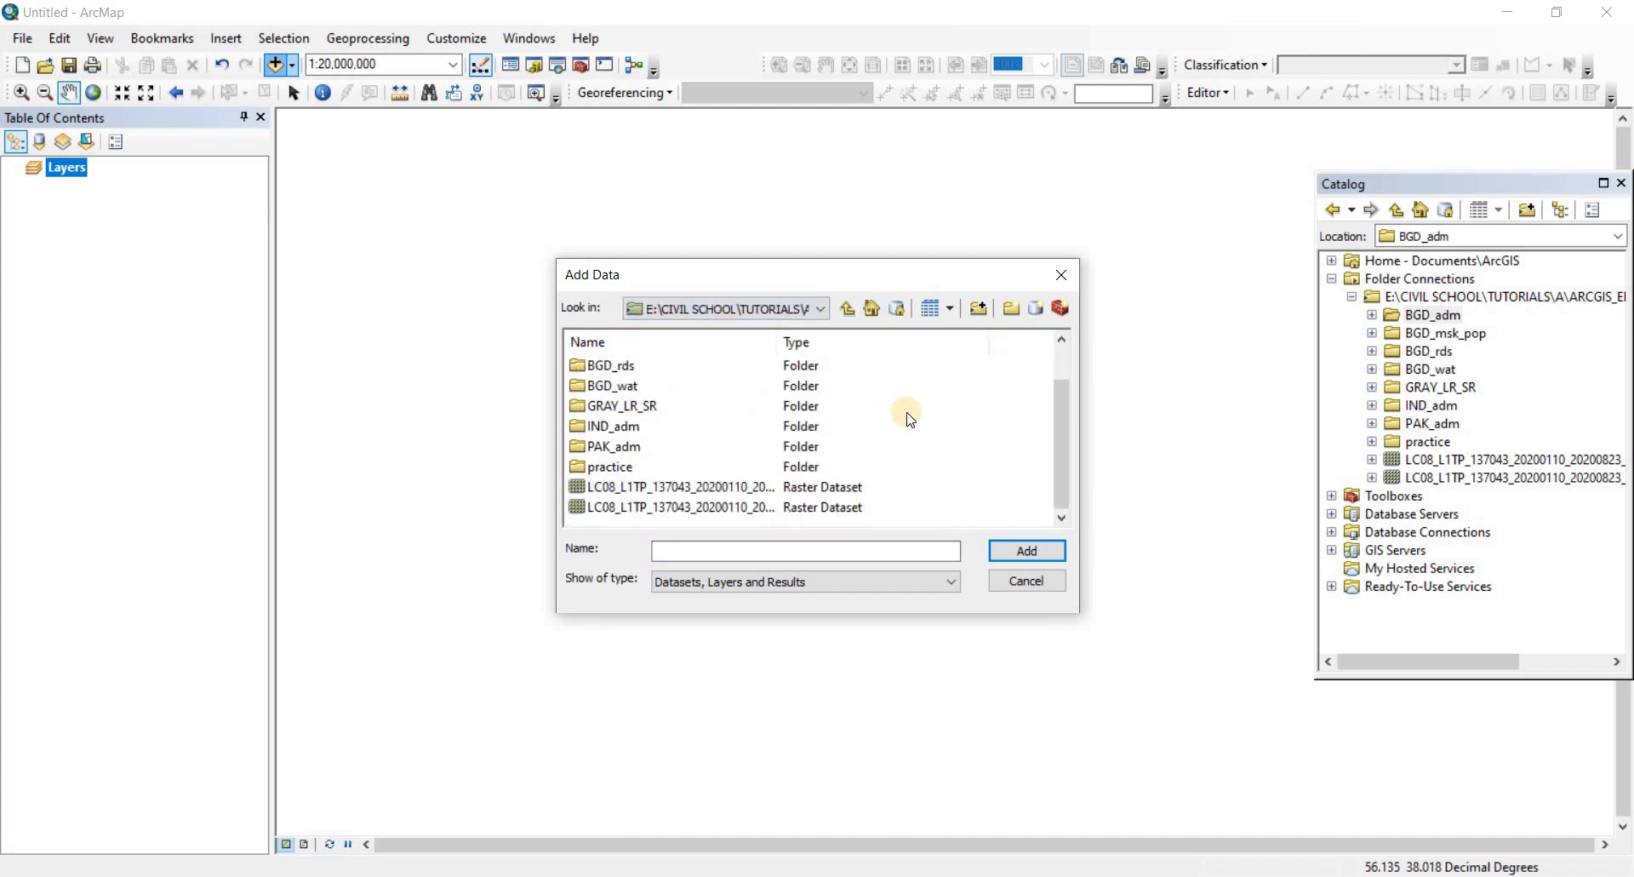
Step: Create a new file geodatabase there named 'INDO-PAK WORK'
left_click(1037, 316)
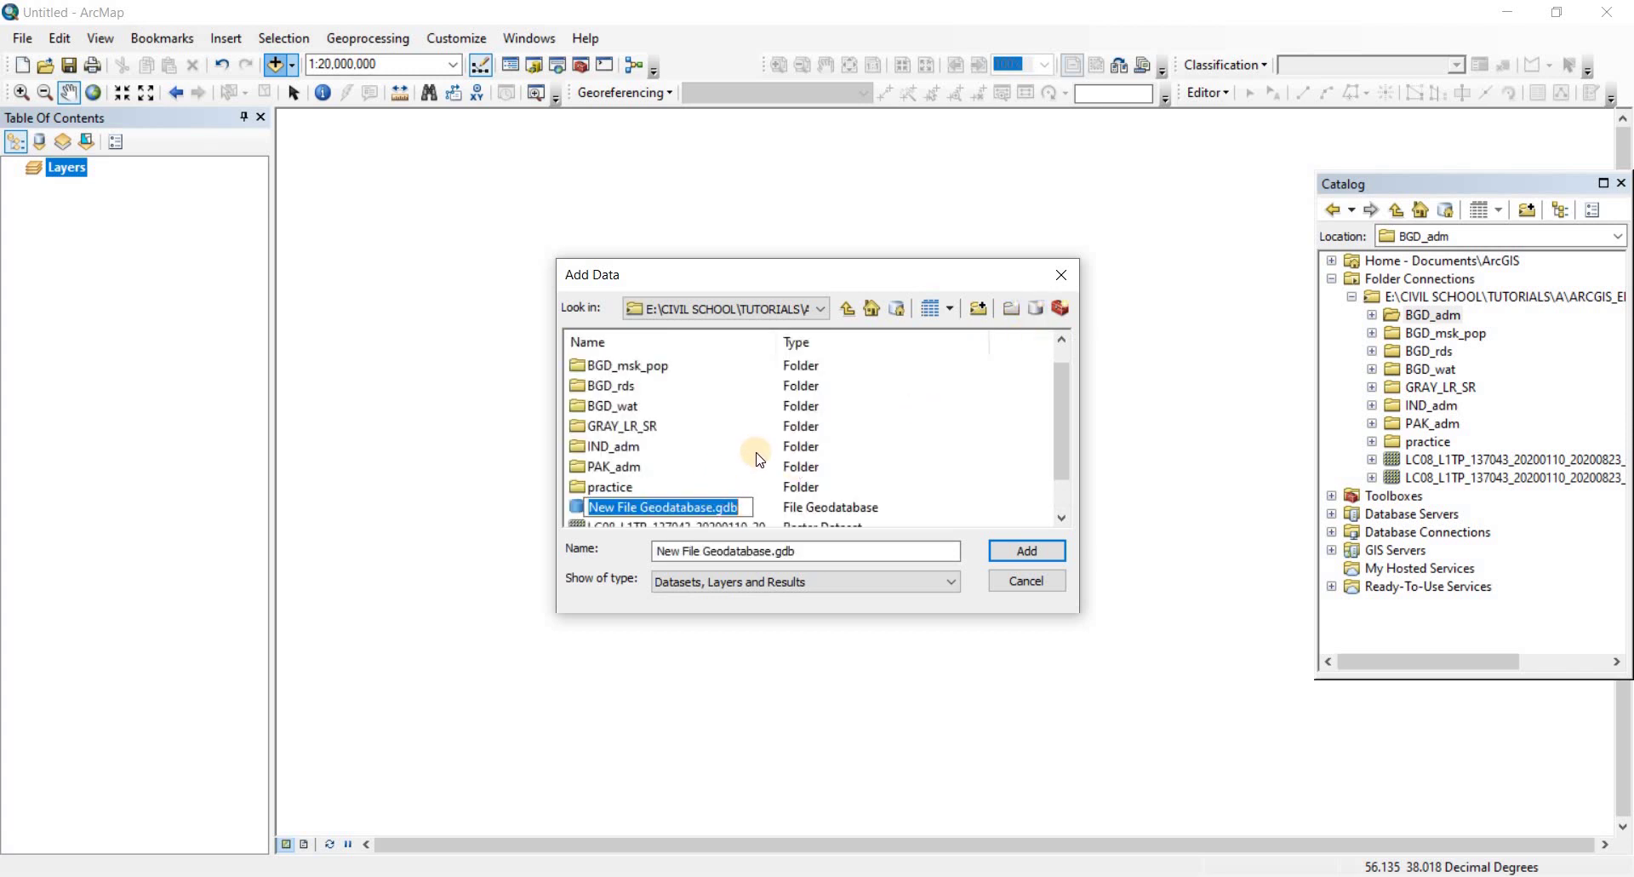
type("INDO")
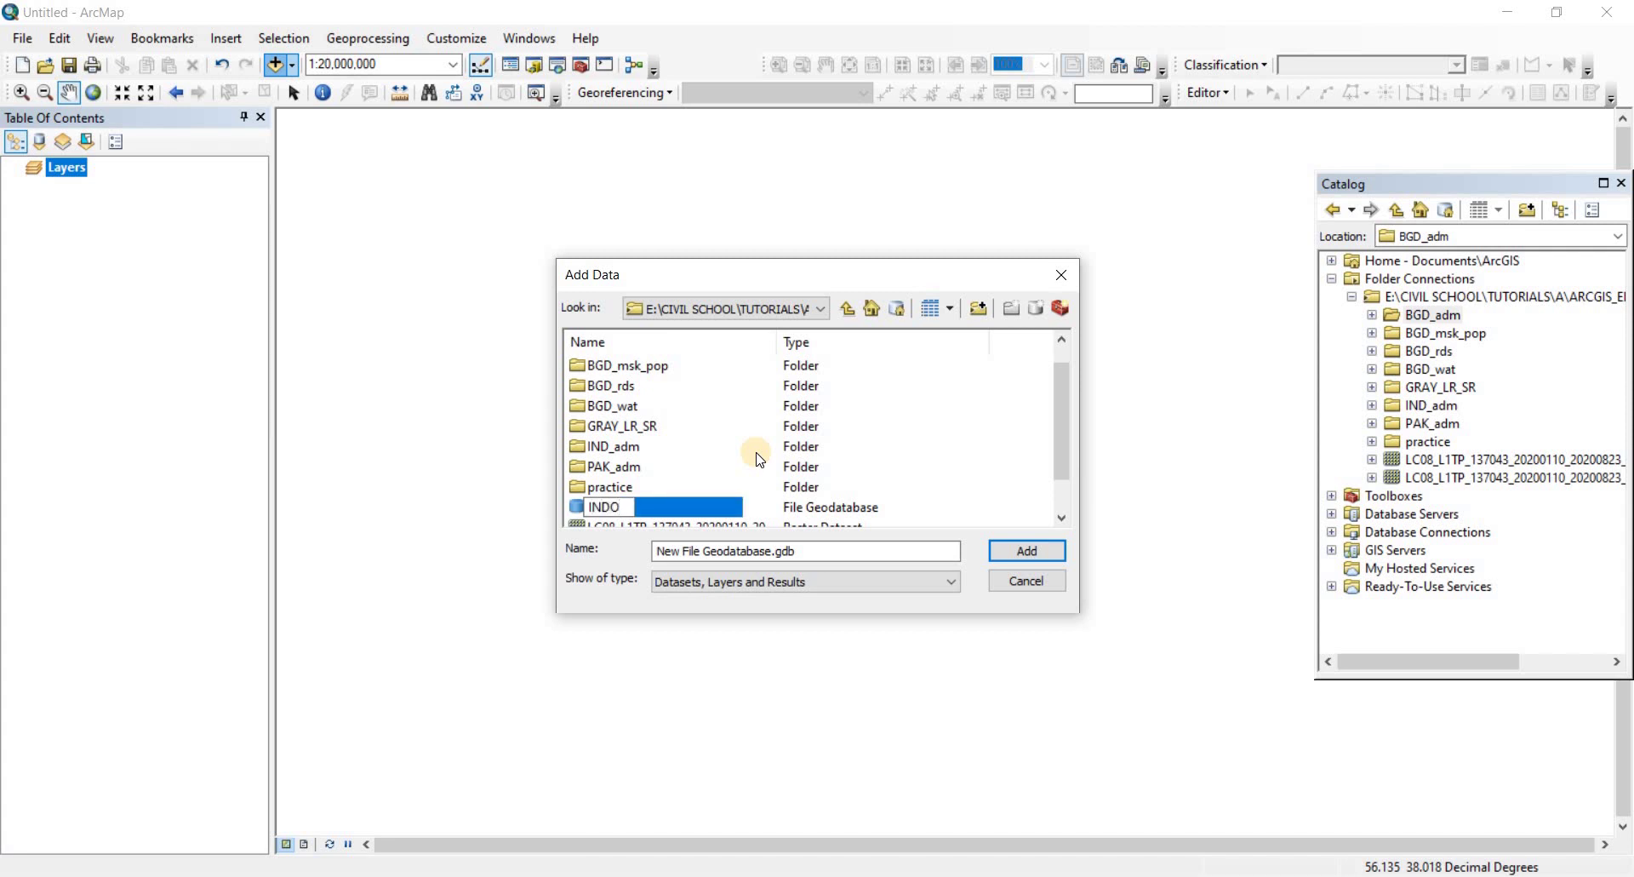
type("-PAK WORK")
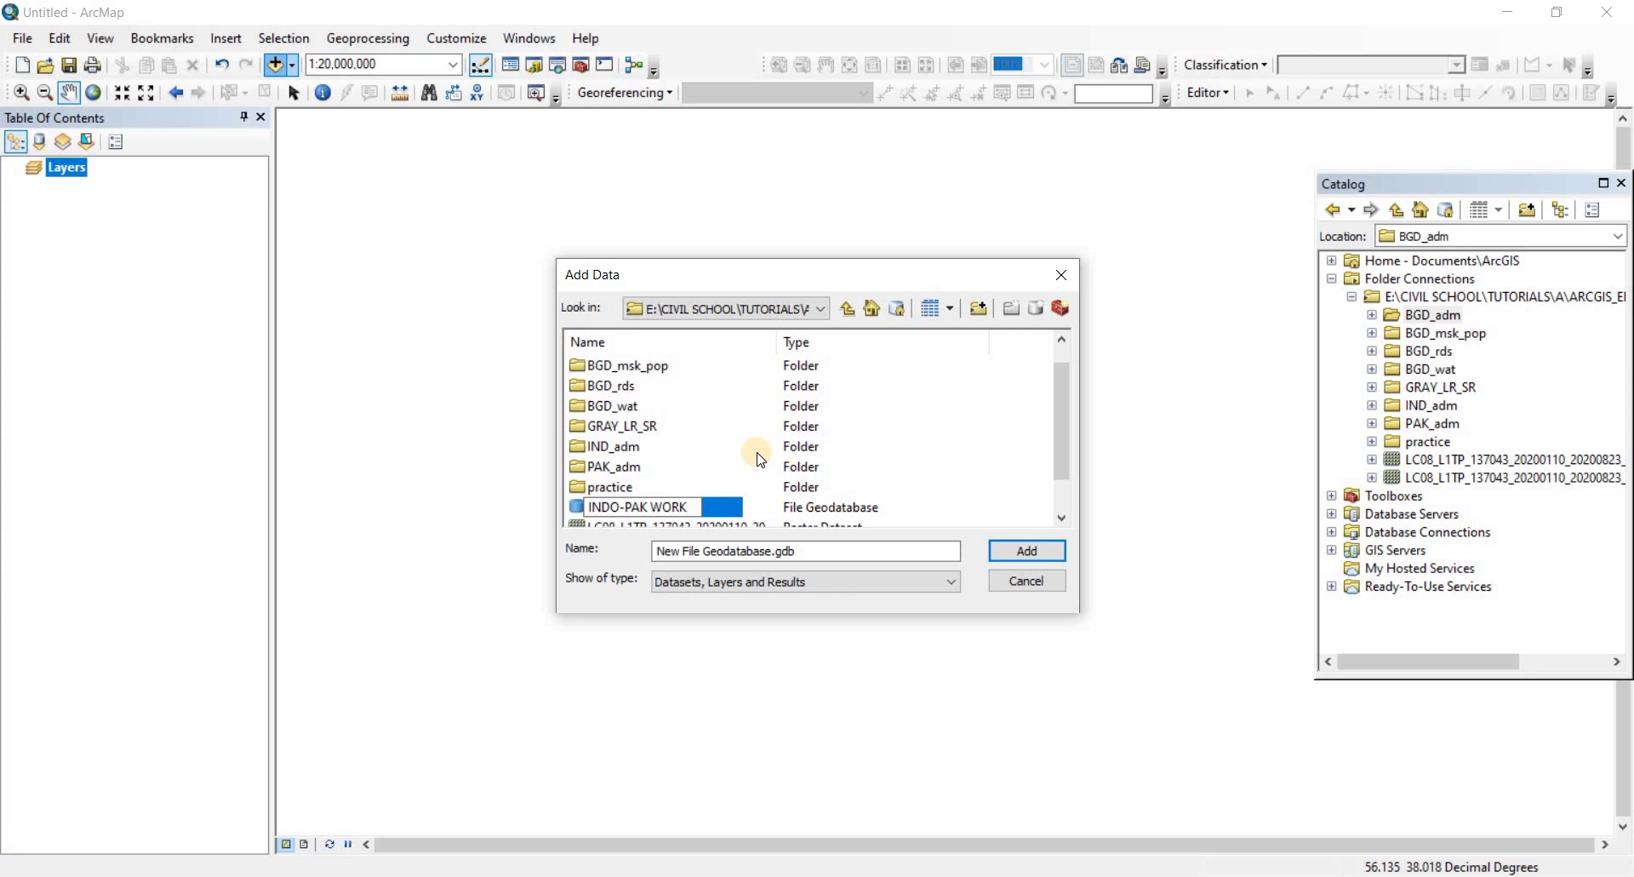
key("Return")
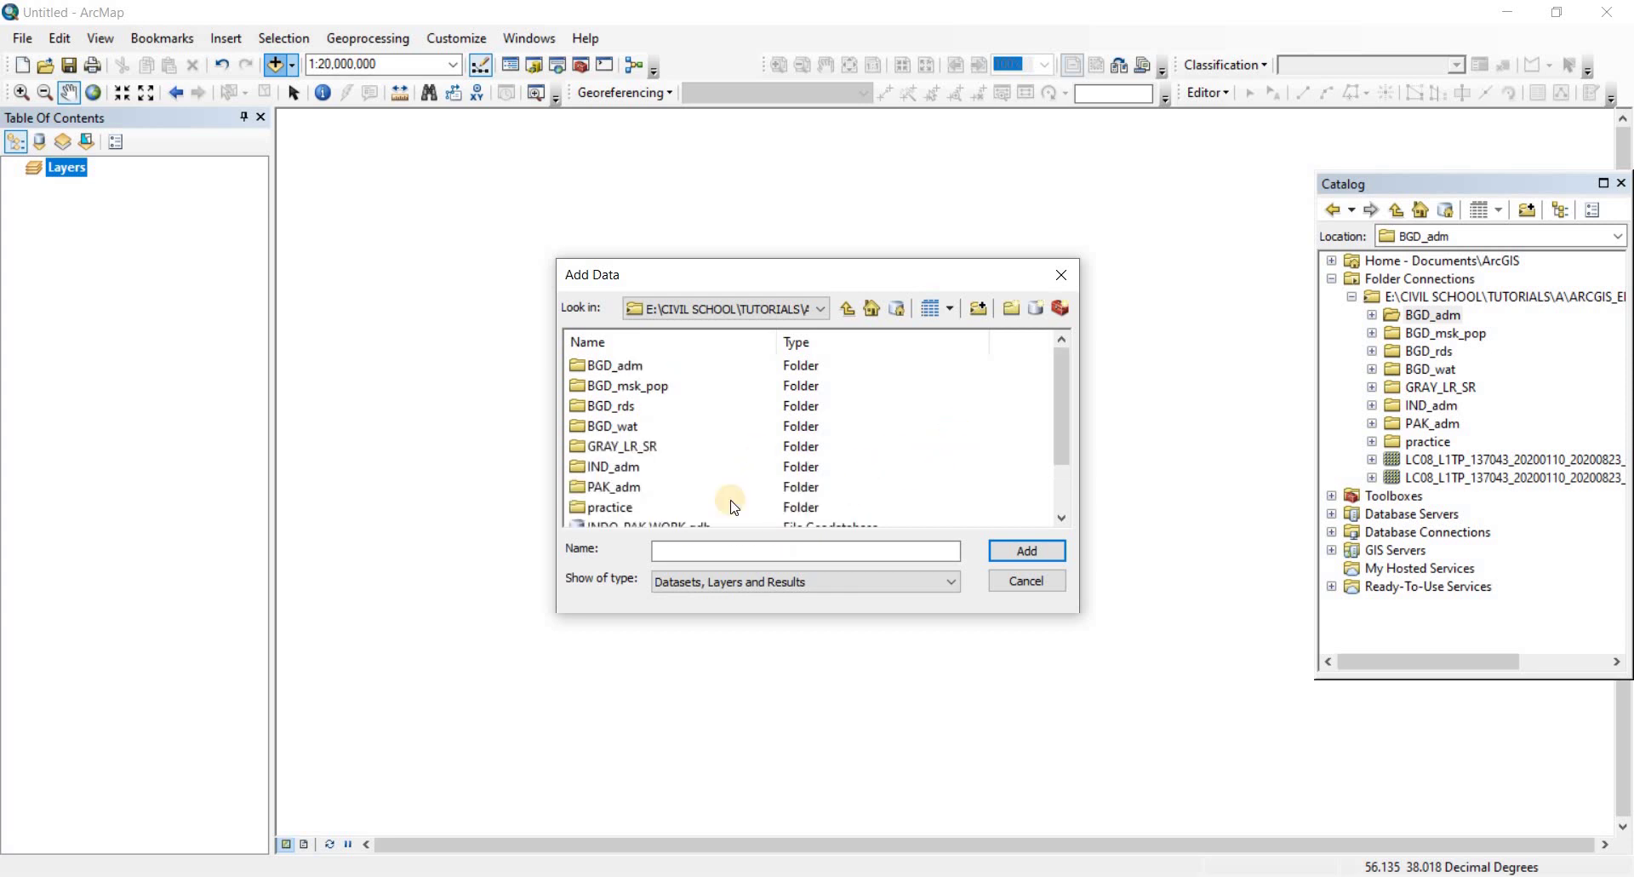
scroll(644, 481, "down", 1)
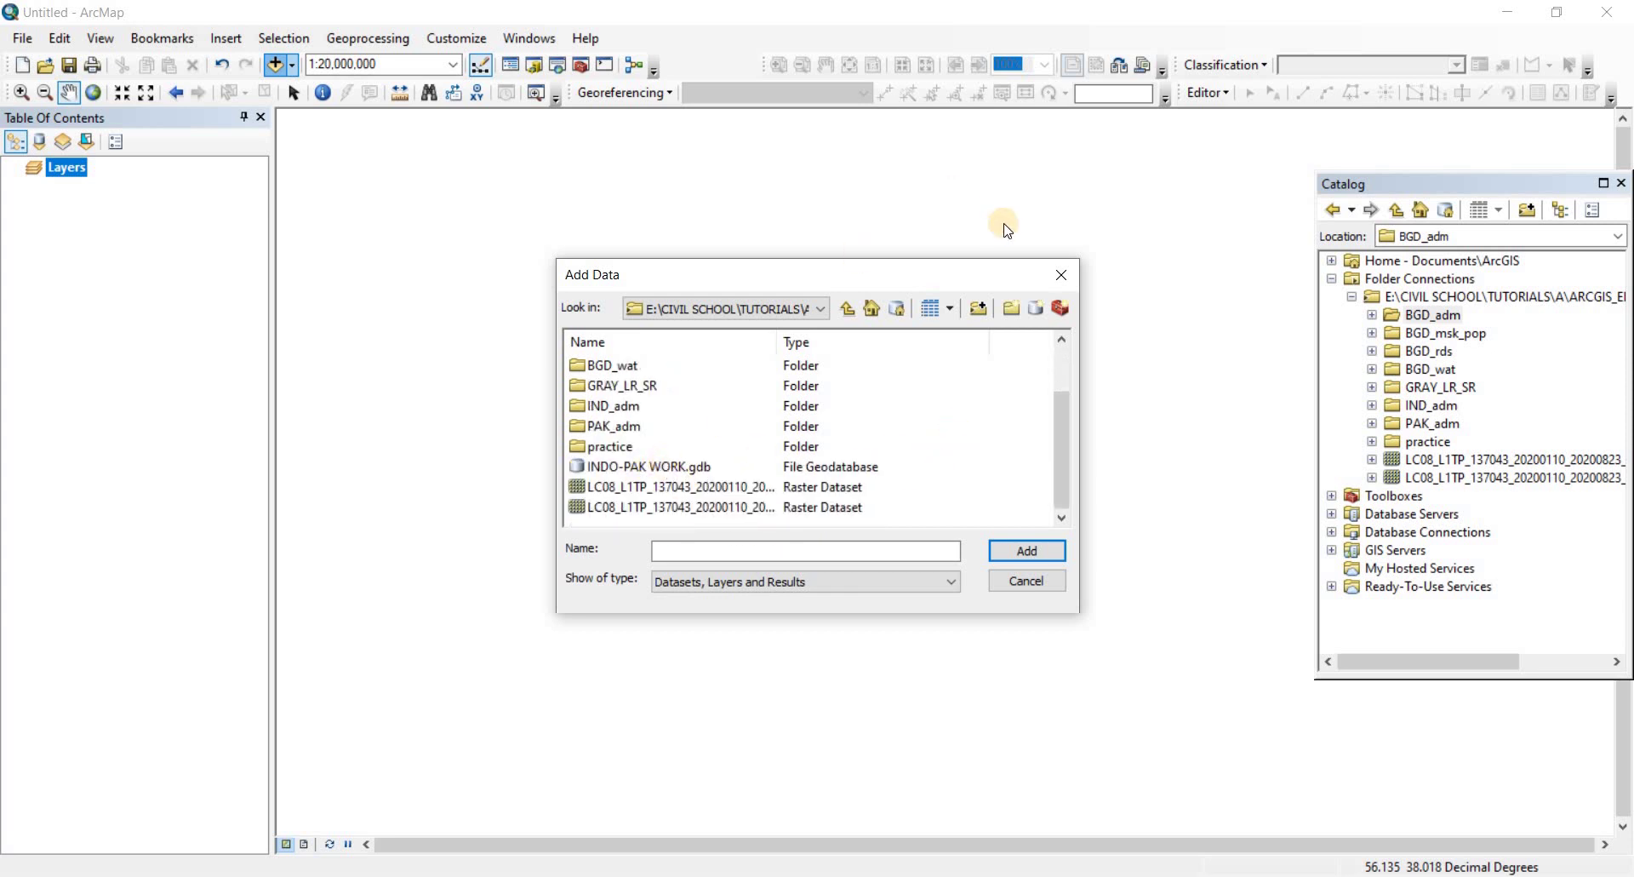
Step: Close Add Data without adding anything and refresh the data folder so INDO-PAK WORK.gdb appears
left_click(1038, 587)
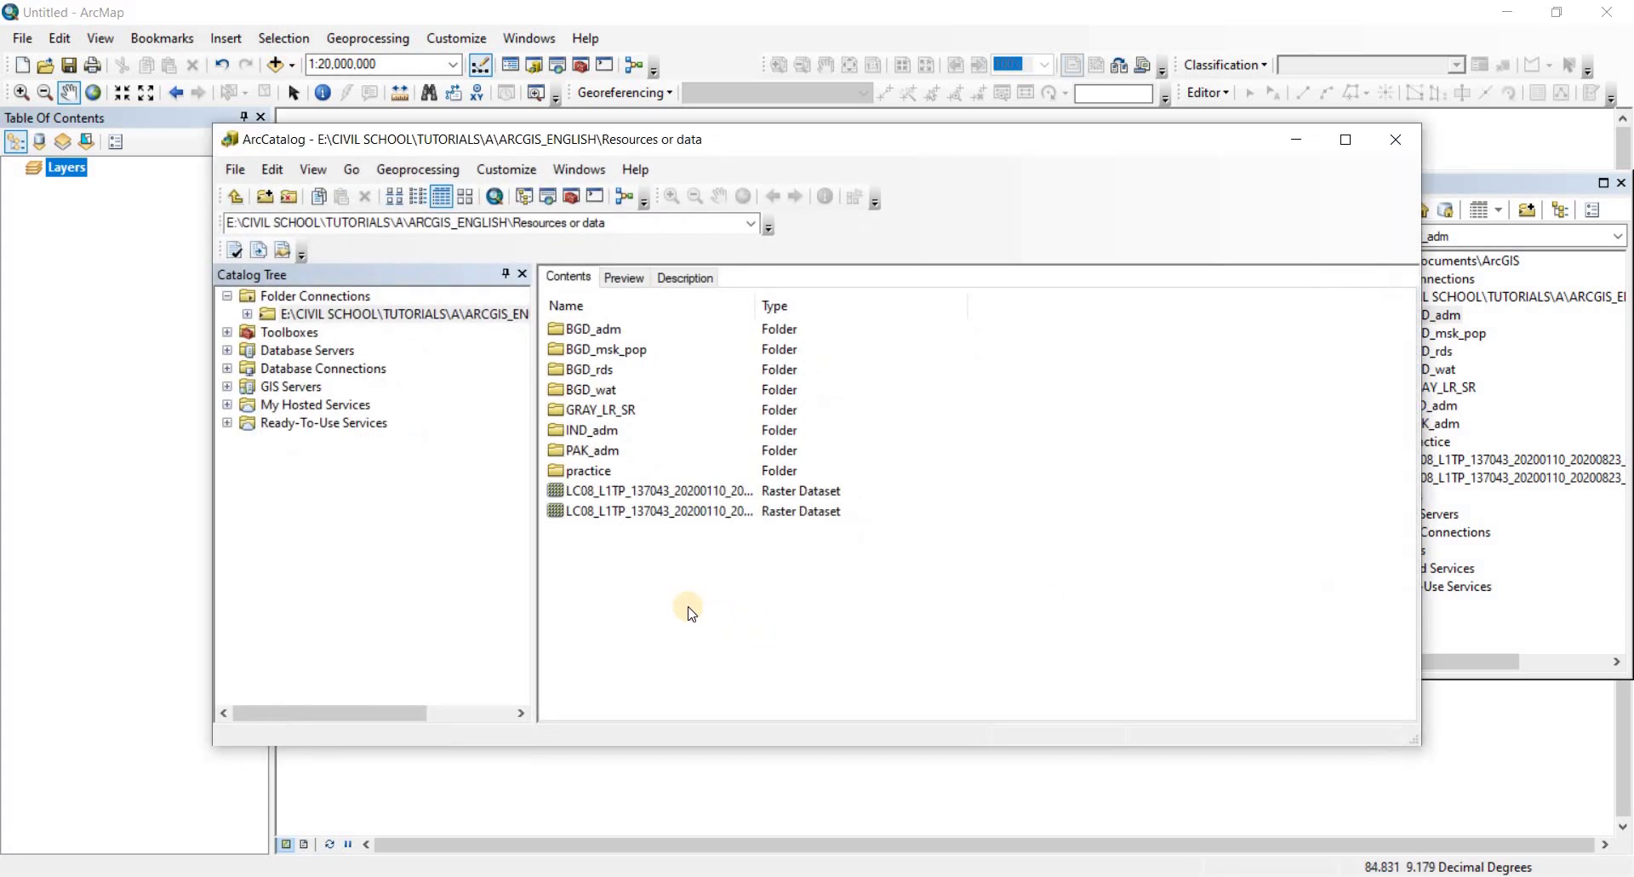
right_click(739, 593)
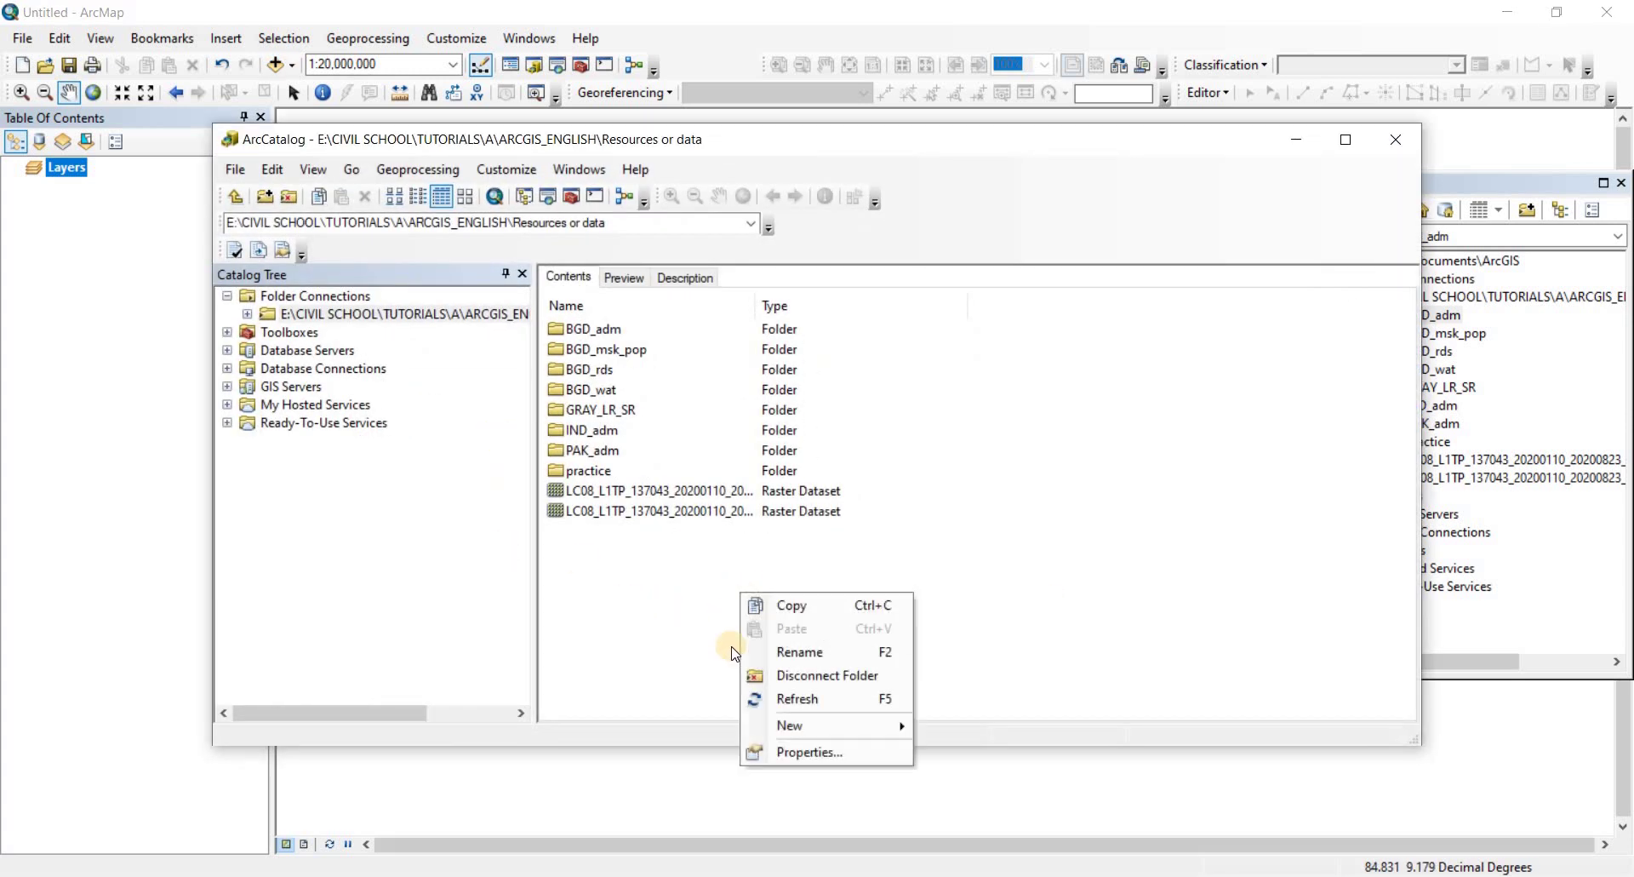
left_click(783, 702)
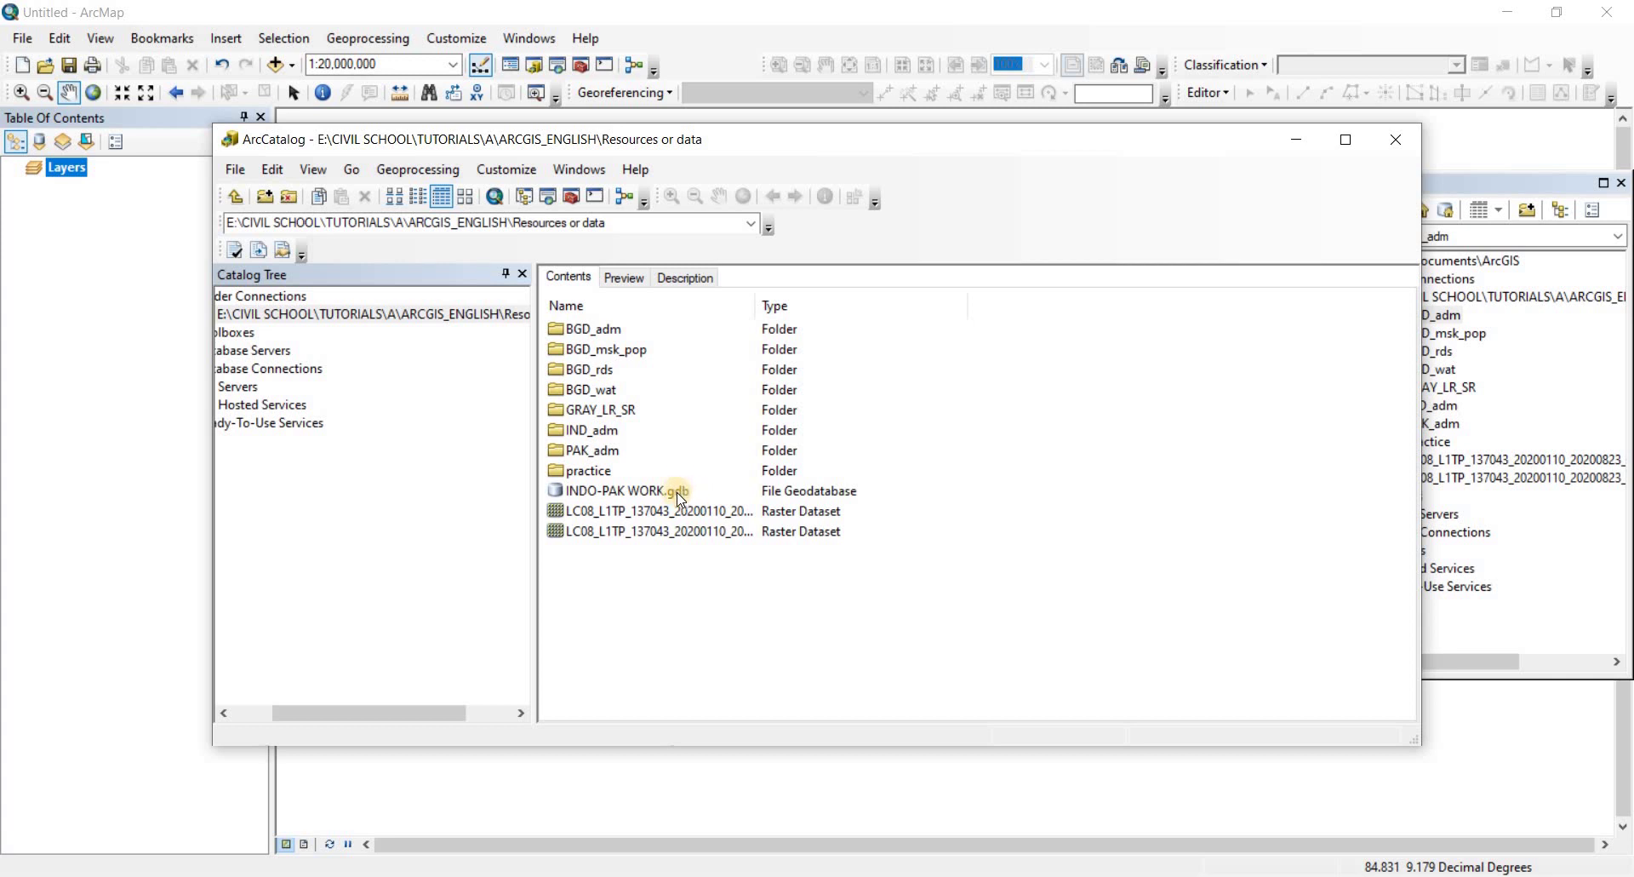
Step: On the INDO-PAK WORK geodatabase, bring up Import > Feature Class (multiple)
right_click(619, 492)
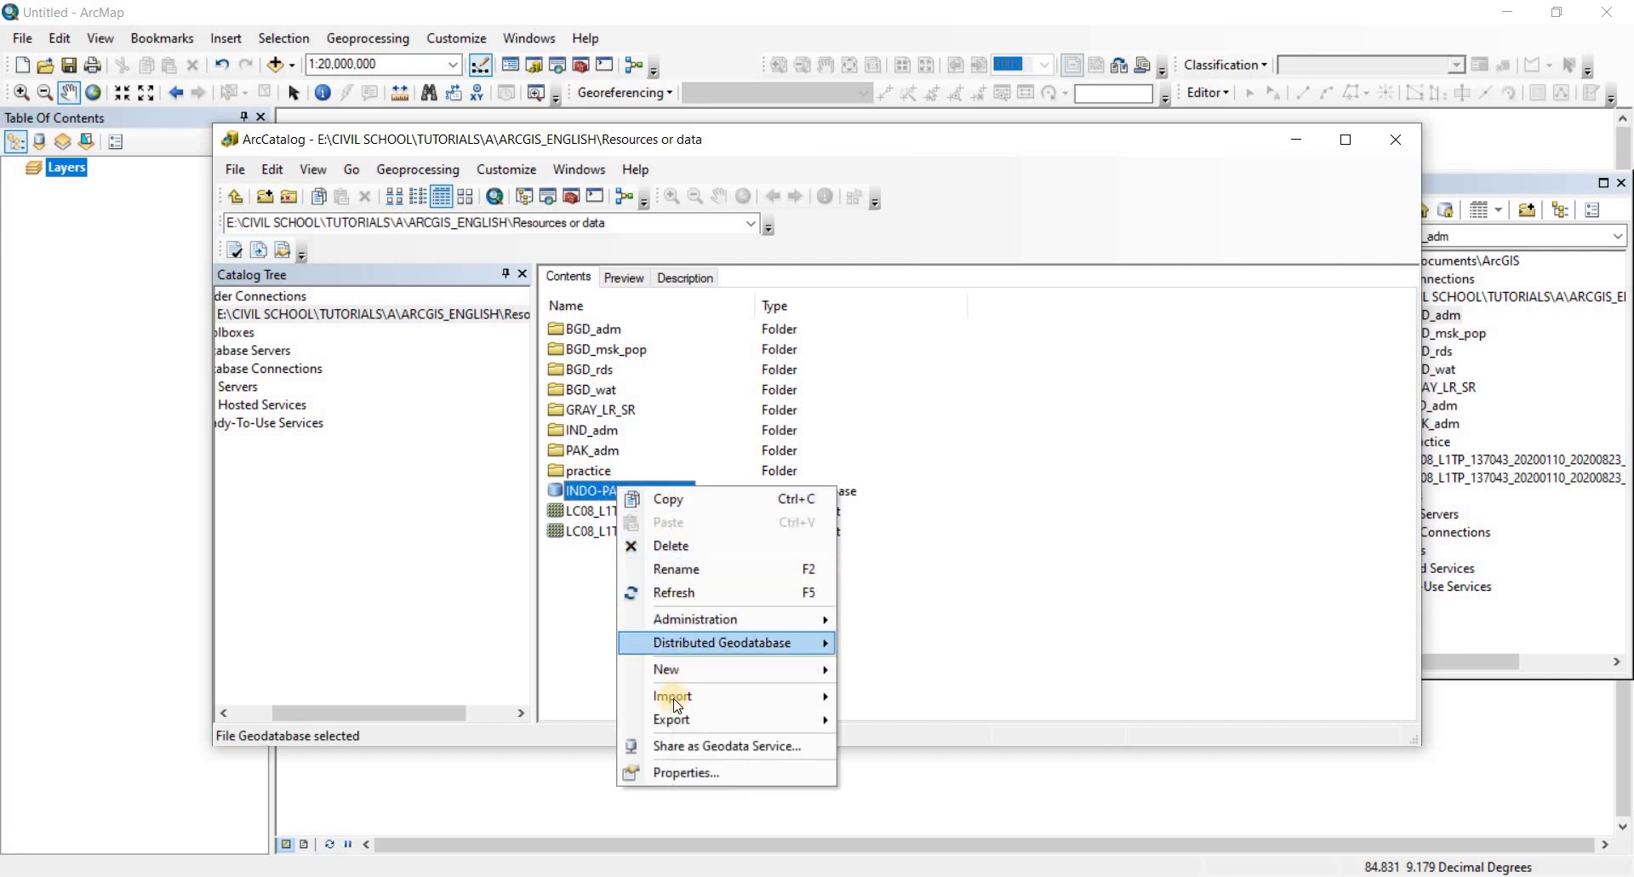
mouse_move(698, 696)
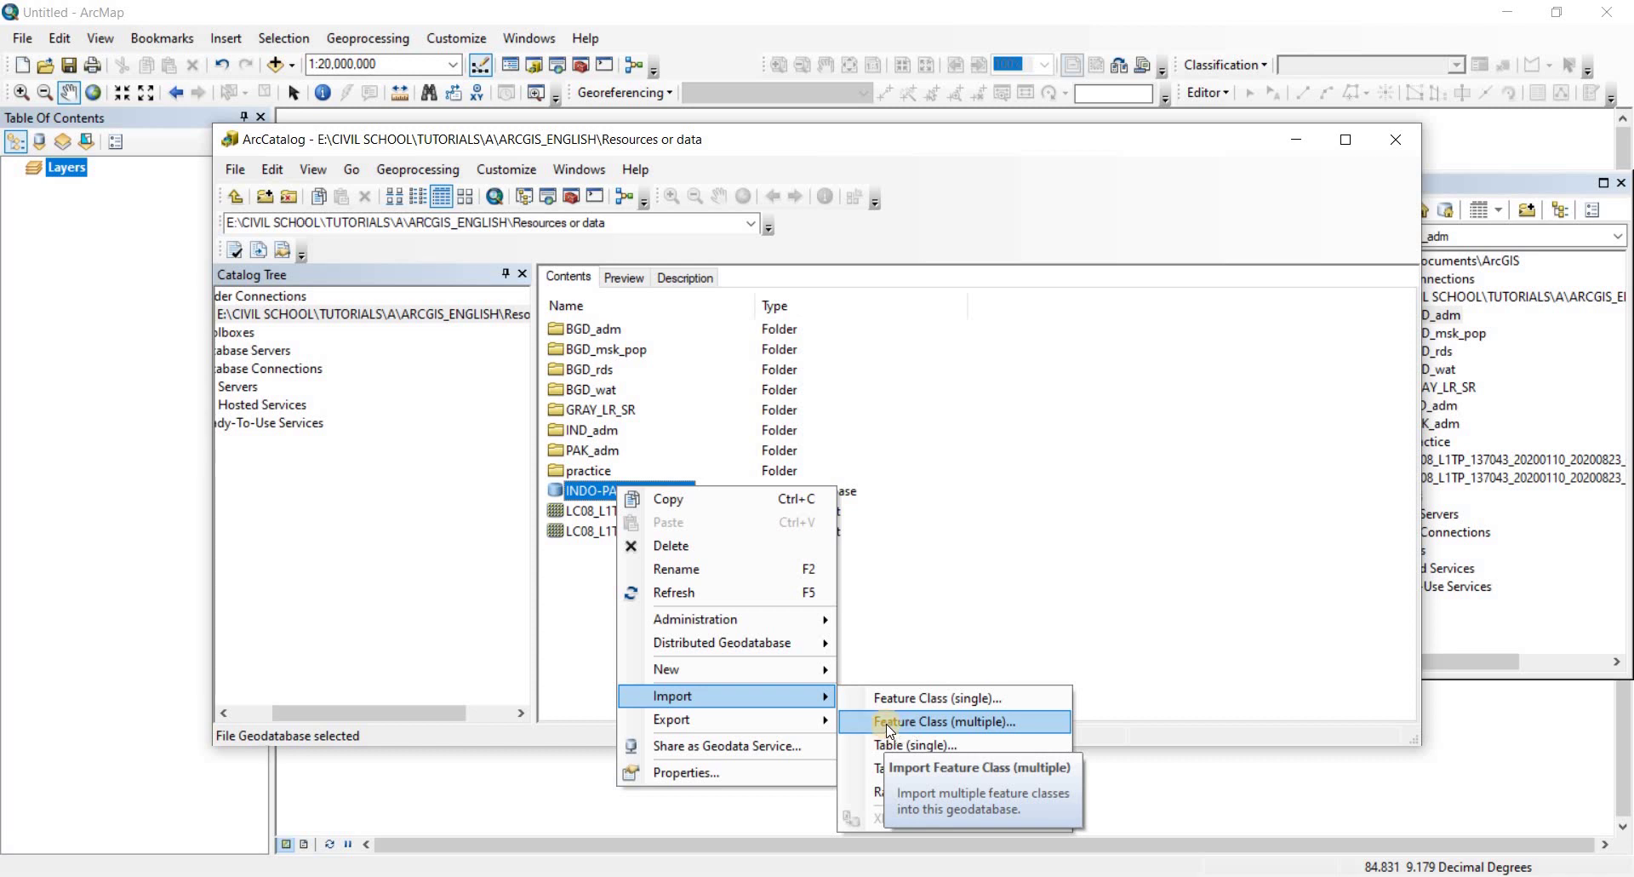
Step: Launch Feature Class to Geodatabase (multiple) and pick BGD_adm0.shp as the first input
left_click(890, 722)
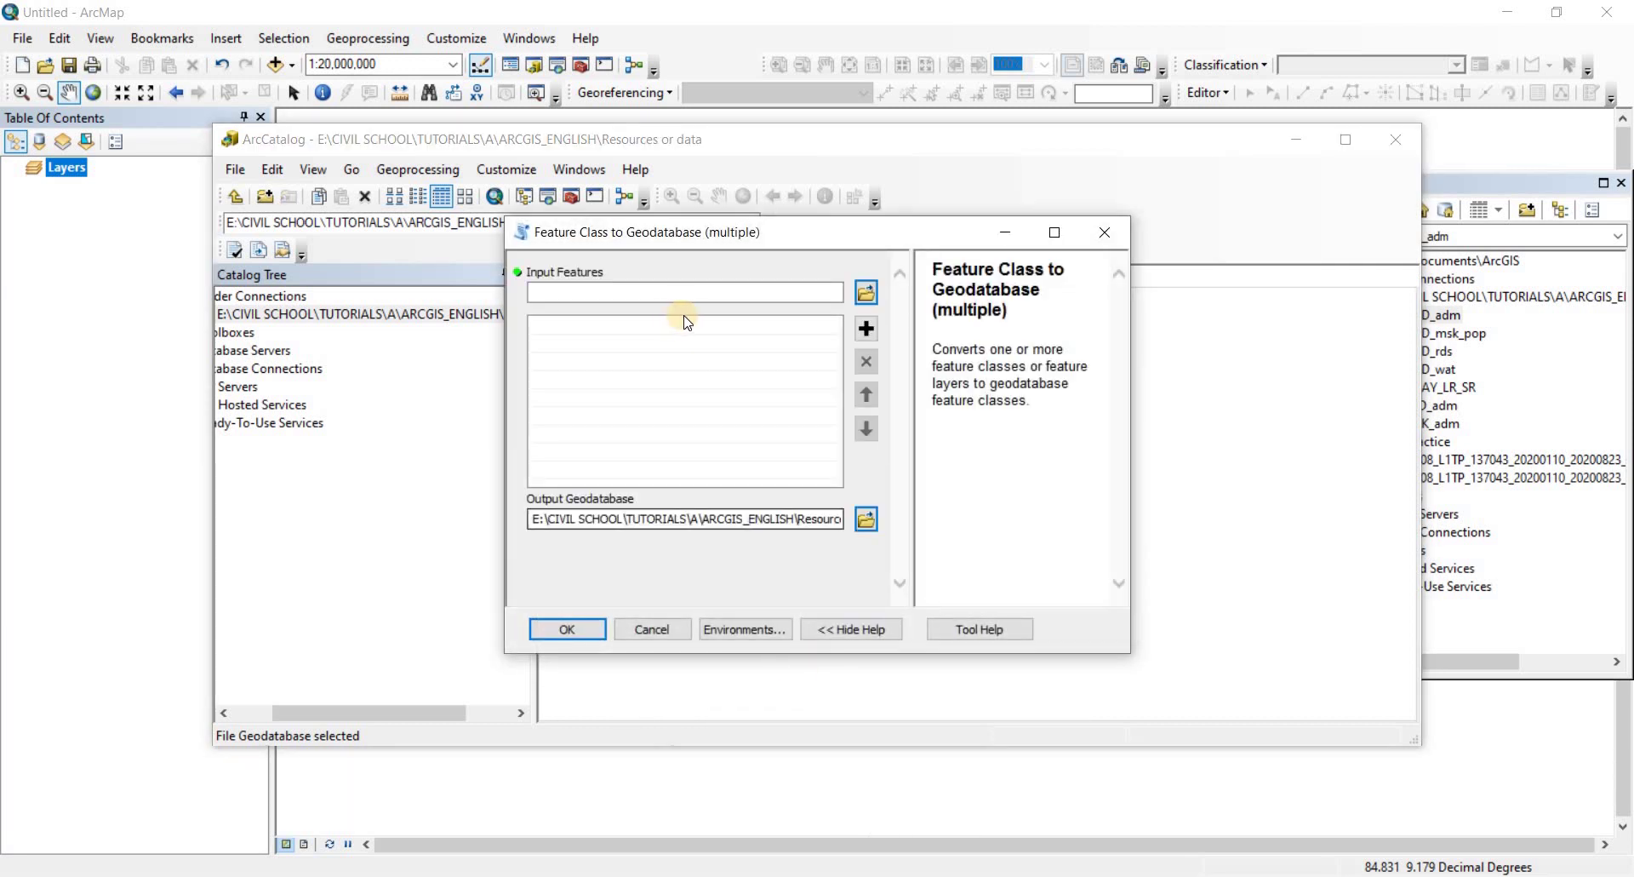
left_click(554, 292)
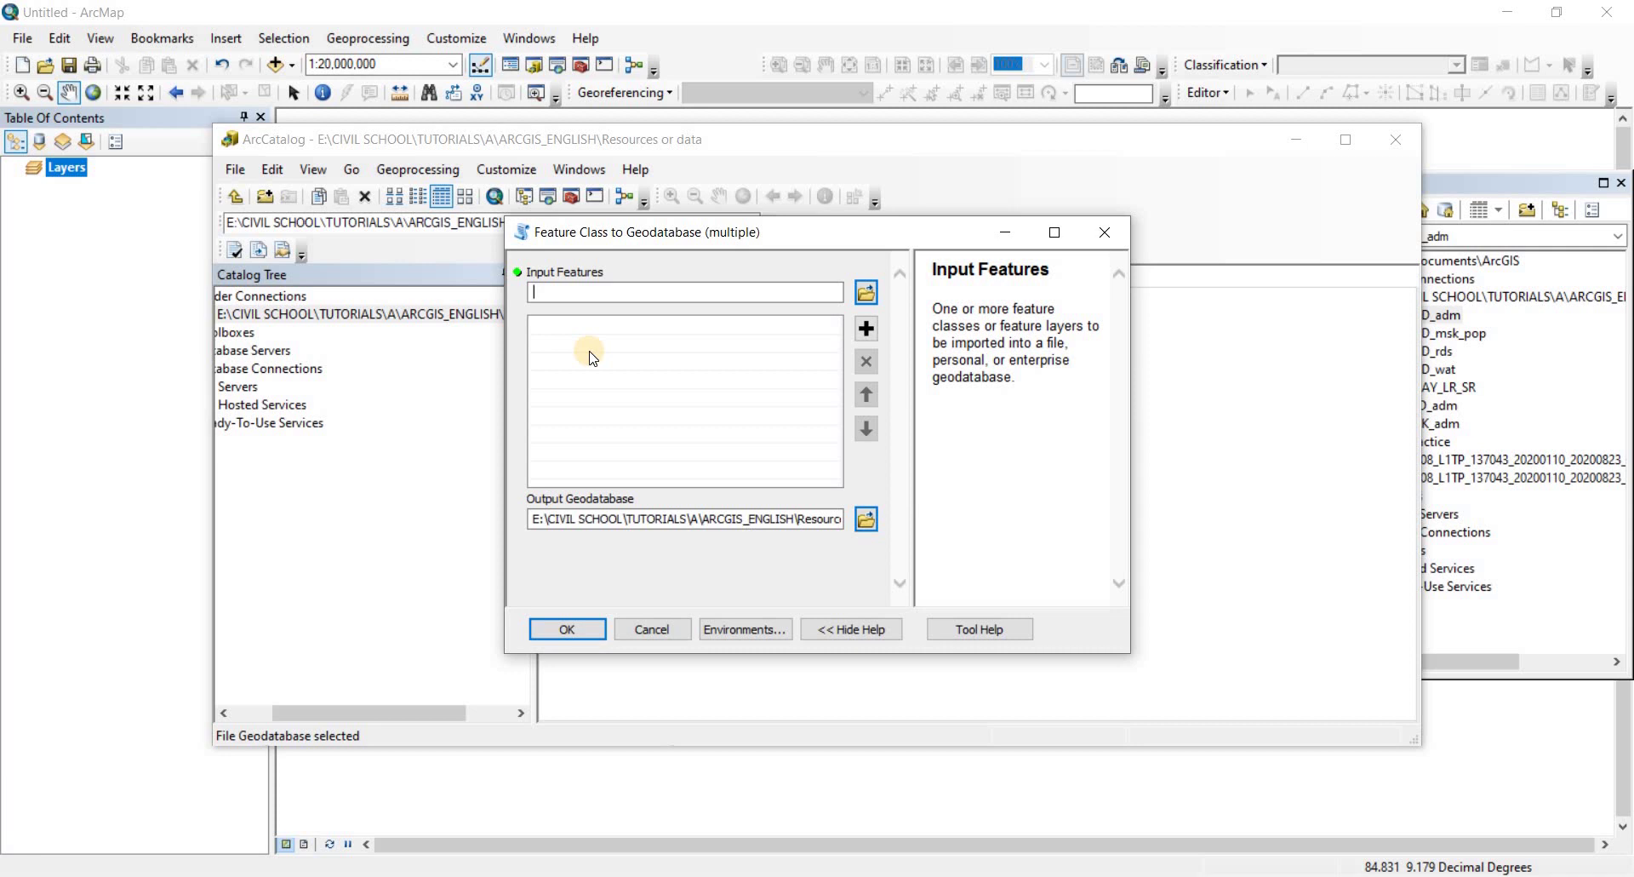
left_click(865, 294)
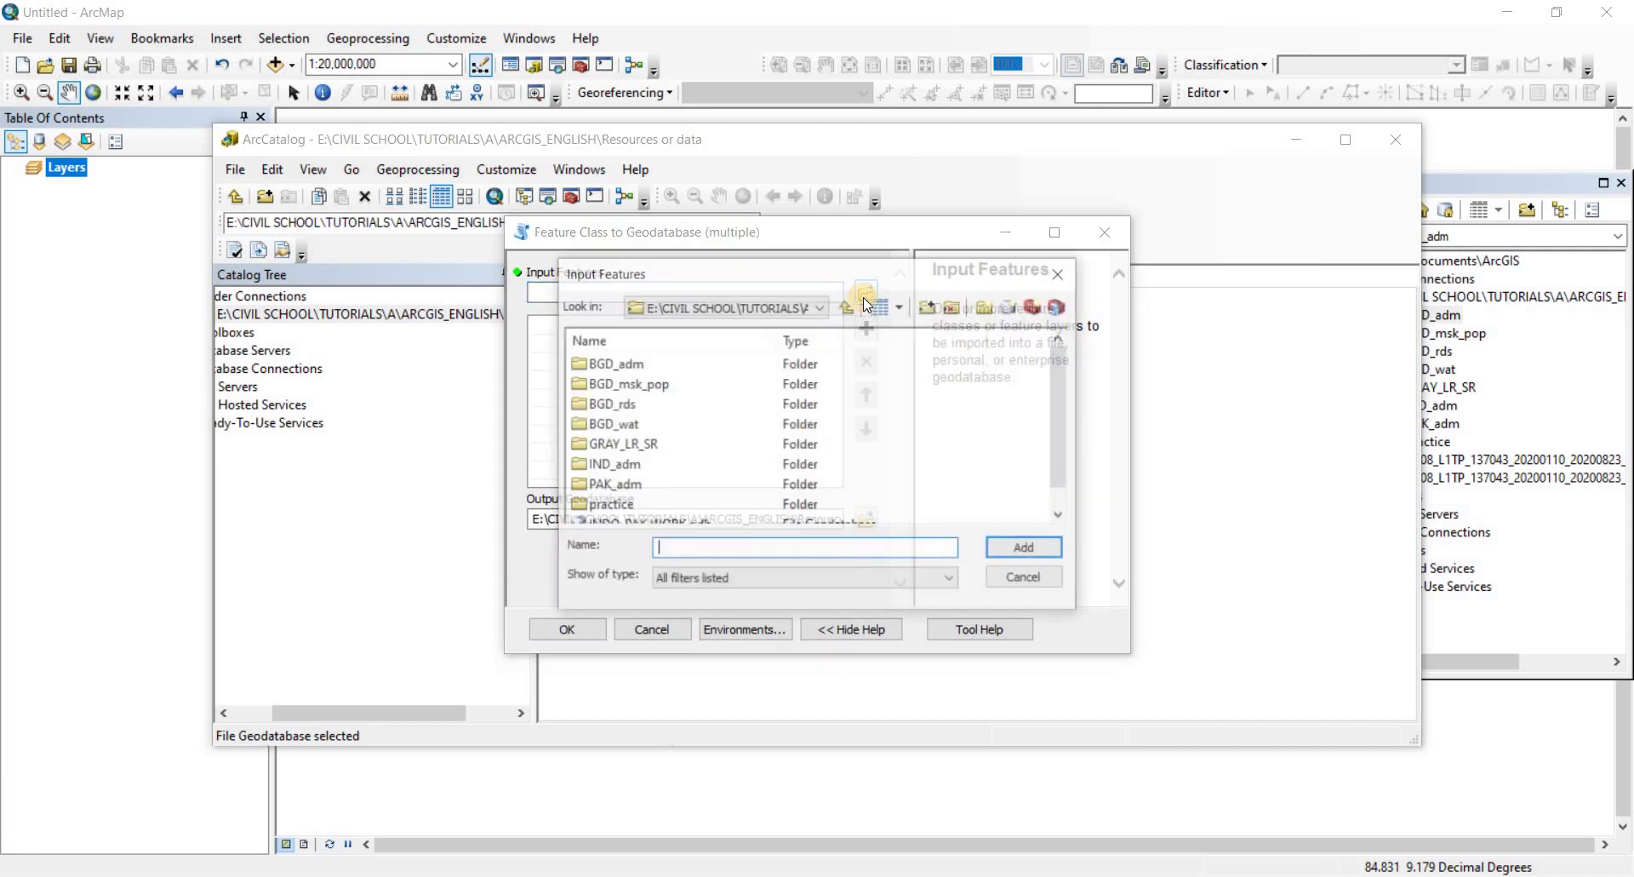
double_click(614, 366)
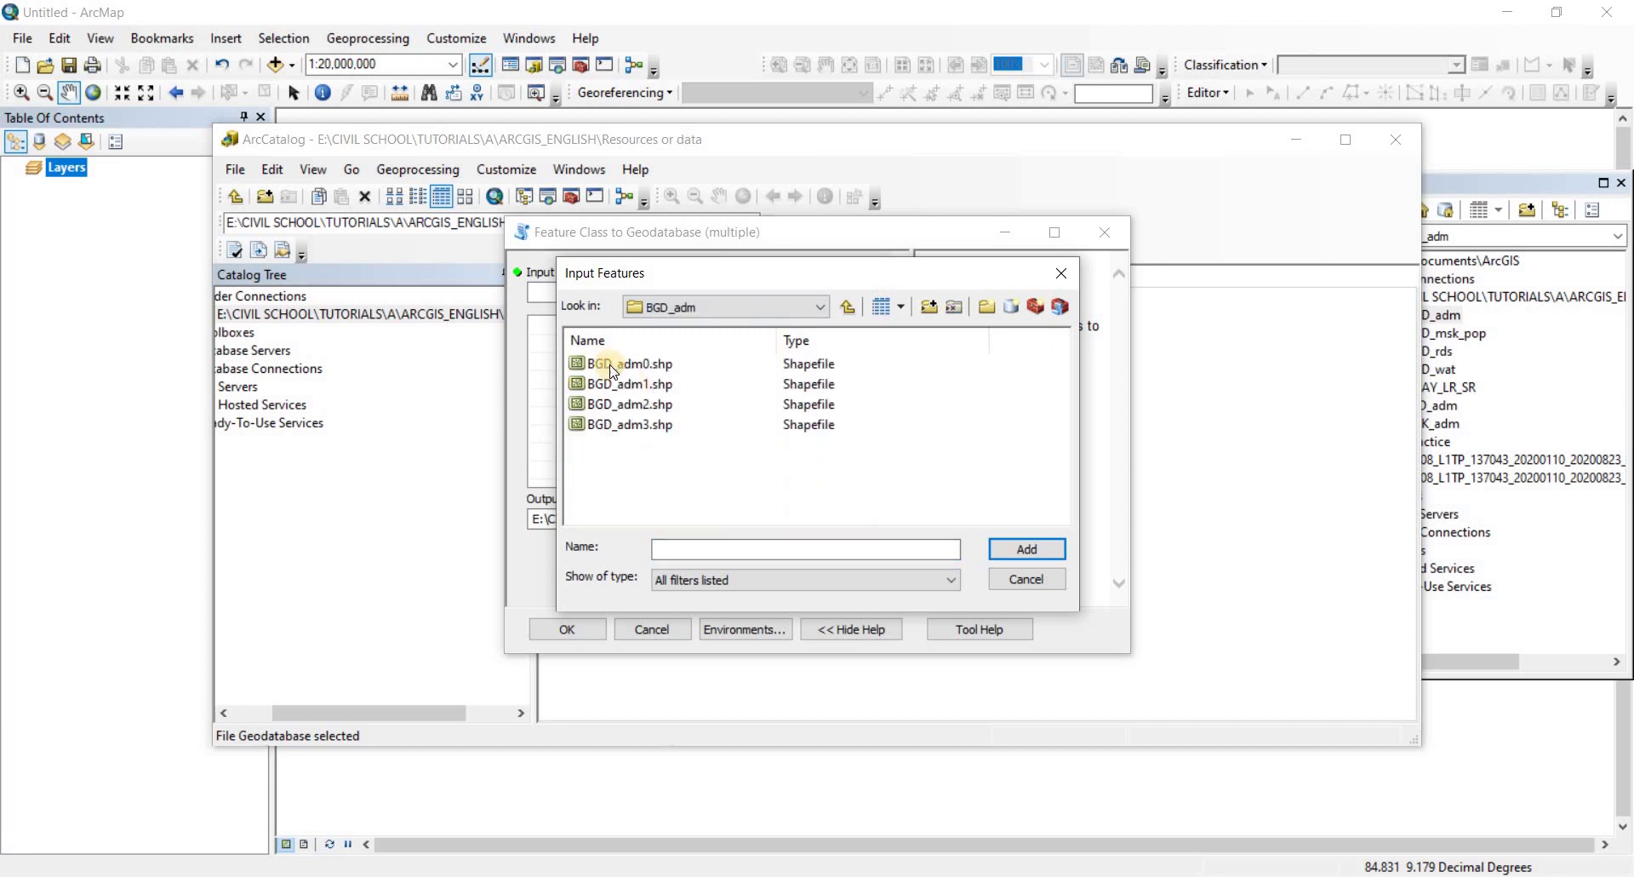
left_click(615, 366)
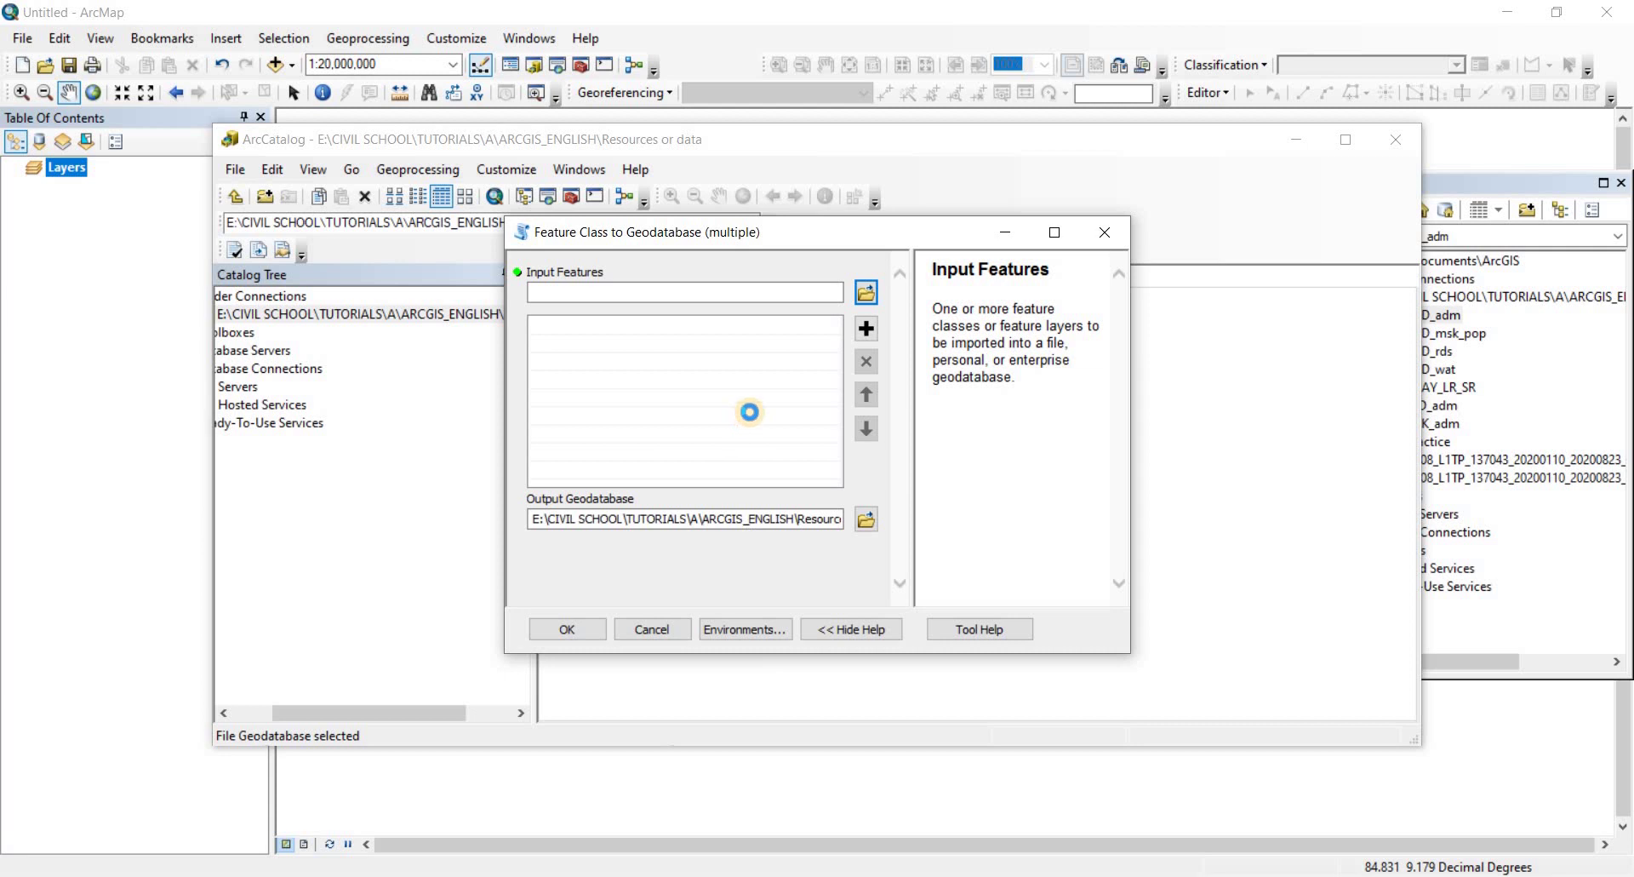
Step: Add IND_adm0.shp from the IND_adm folder to the input features
left_click(865, 291)
left_click(846, 312)
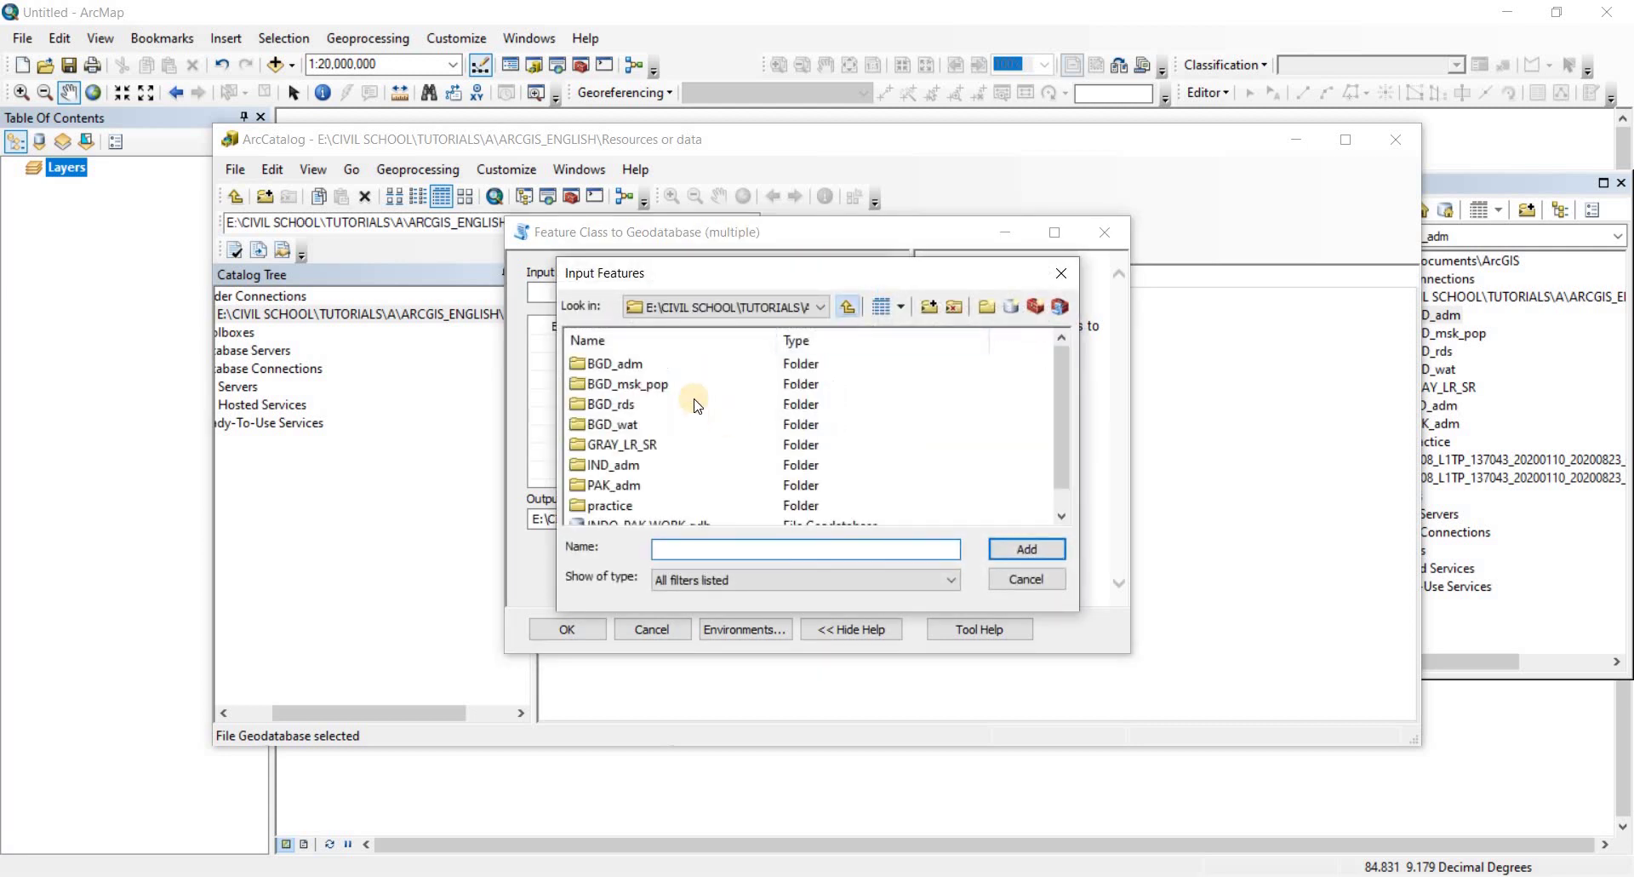
double_click(606, 463)
left_click(612, 364)
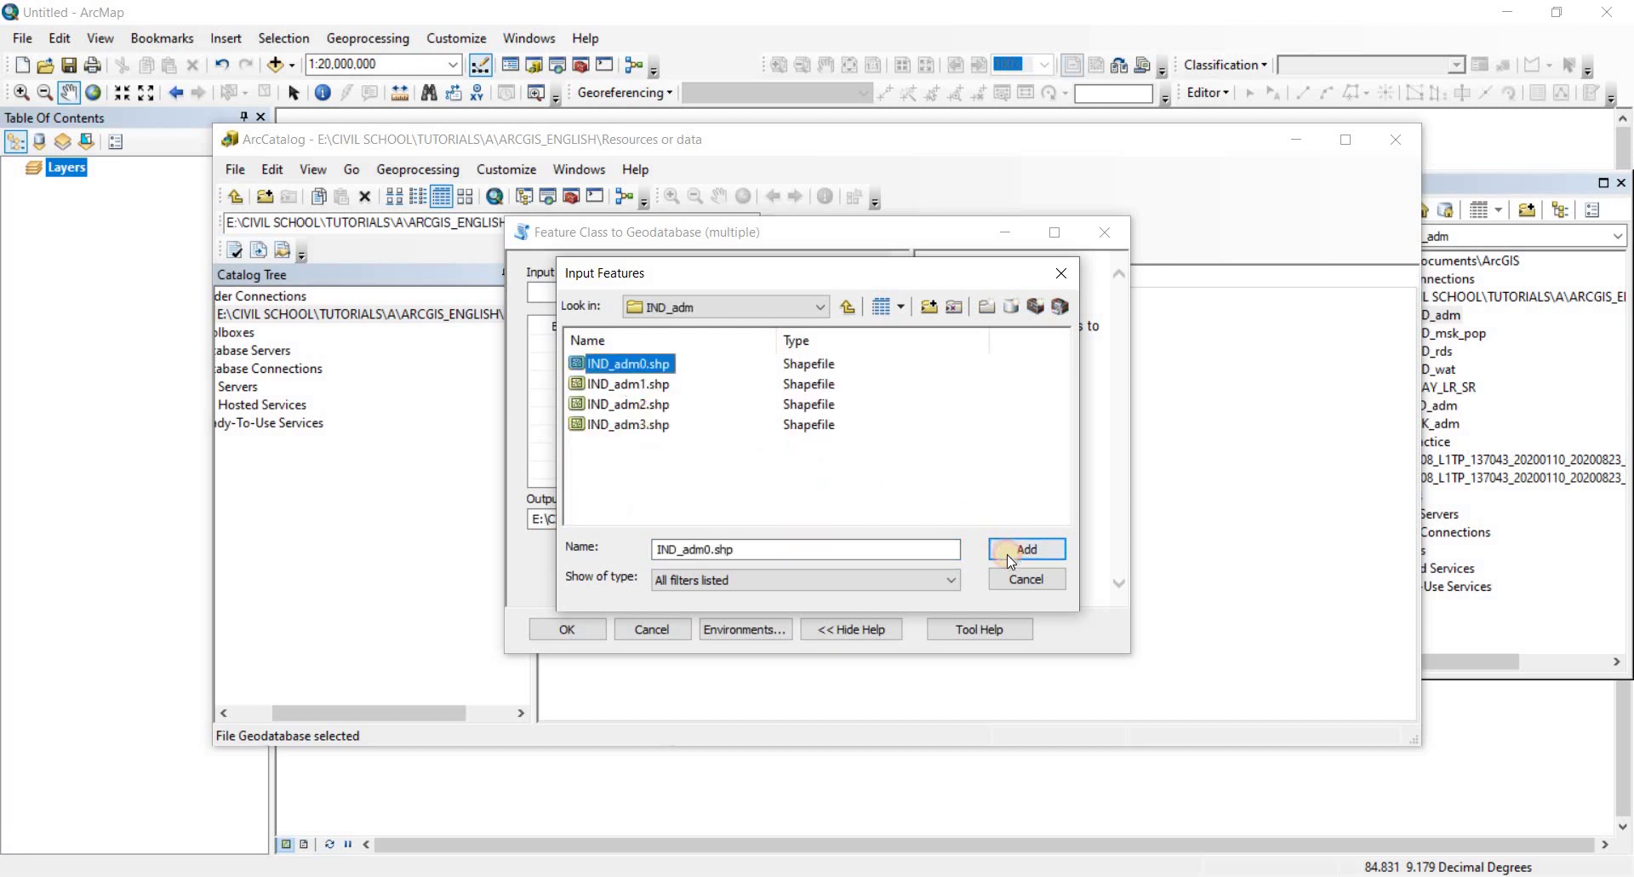
left_click(1010, 554)
Step: Add PAK_adm0.shp from the PAK_adm folder to the input features
left_click(868, 294)
left_click(815, 310)
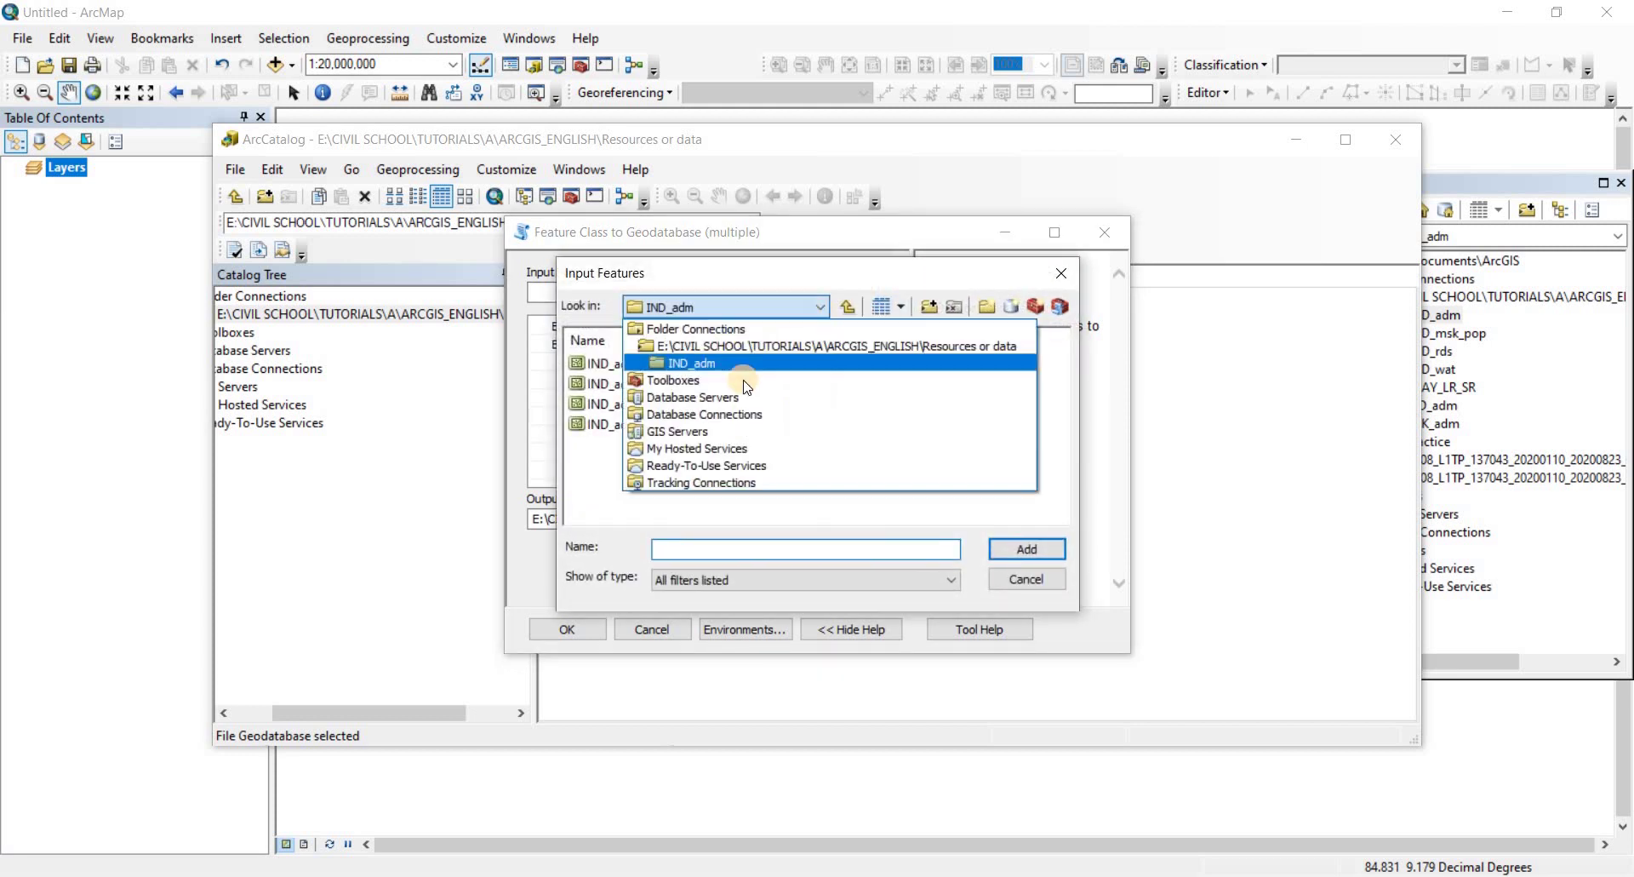
left_click(848, 307)
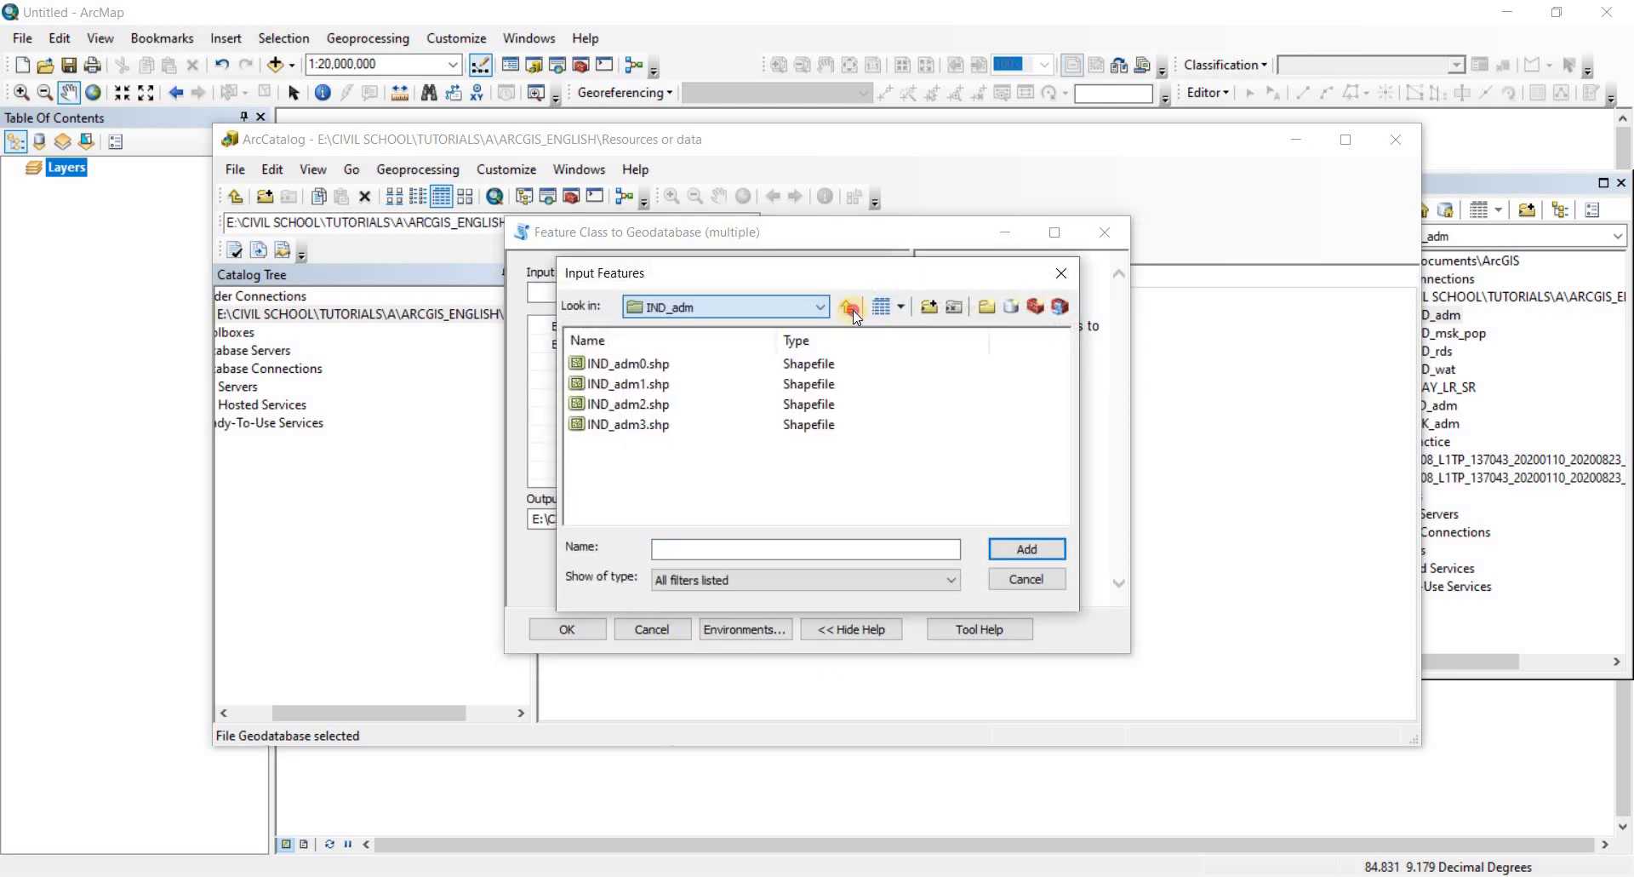
left_click(848, 307)
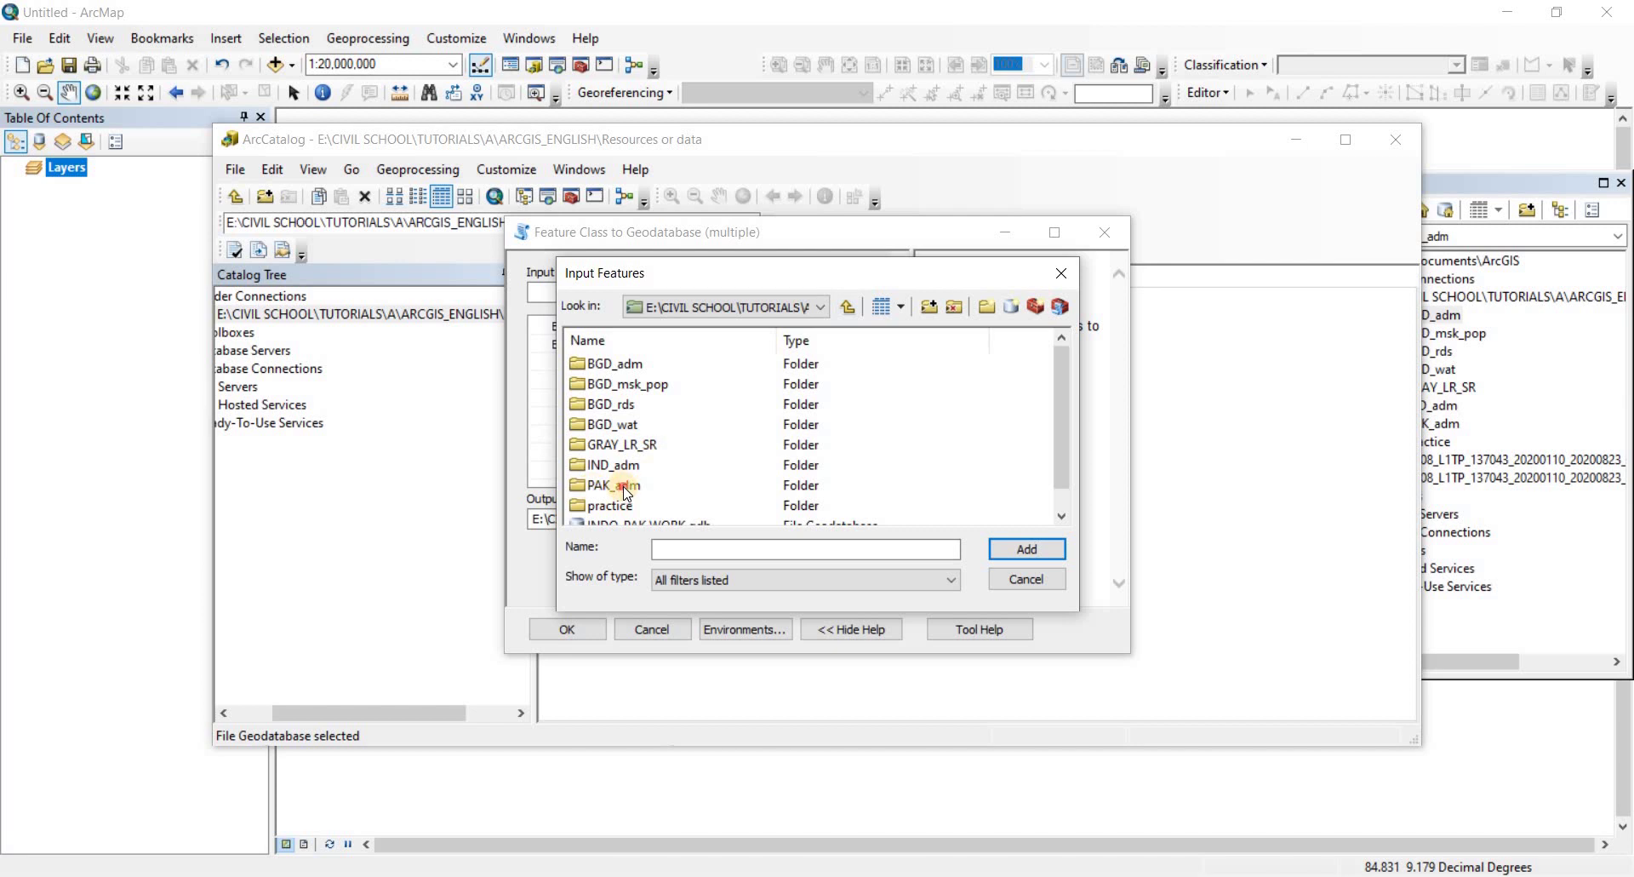
double_click(593, 492)
left_click(628, 364)
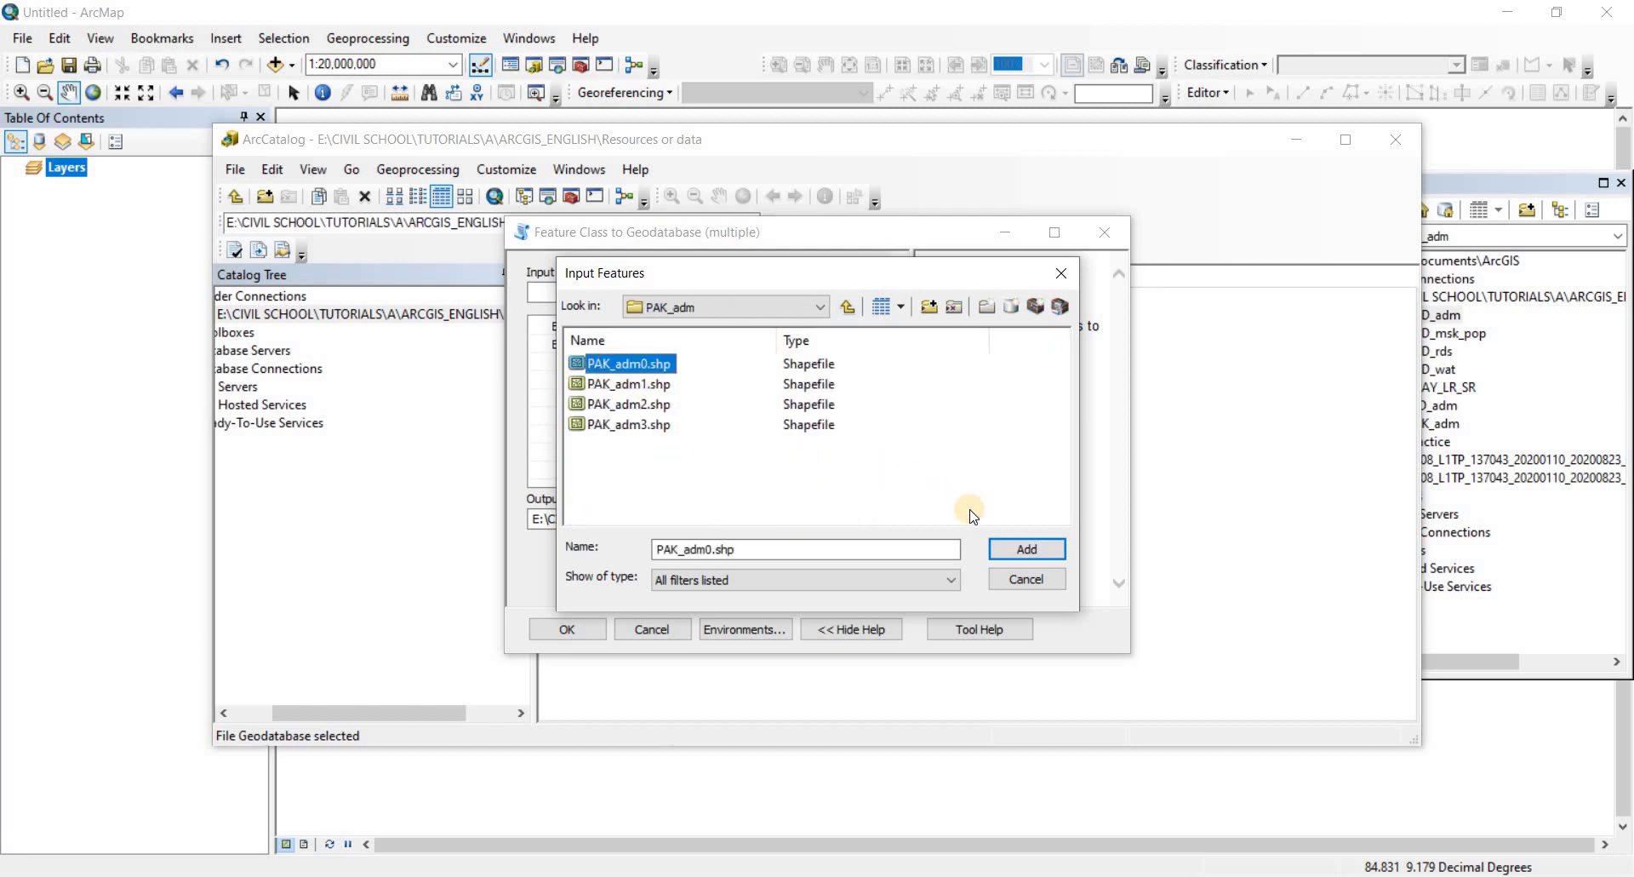
left_click(1006, 549)
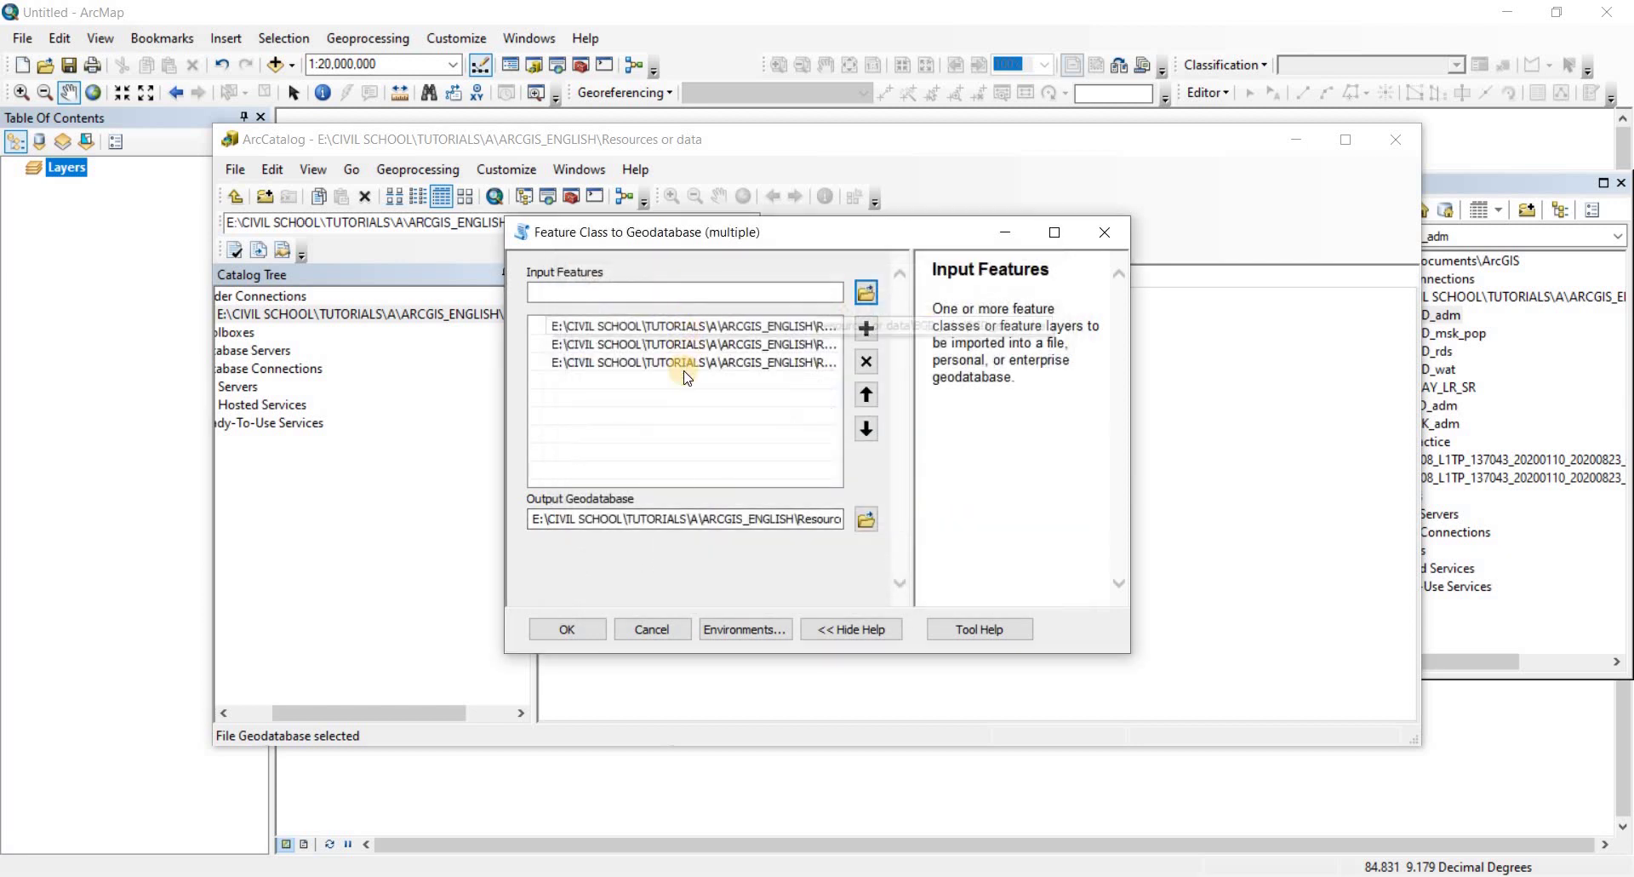
Step: Run the import, minimize ArcCatalog and refresh the BGD_adm folder in ArcMap's catalog
left_click(575, 630)
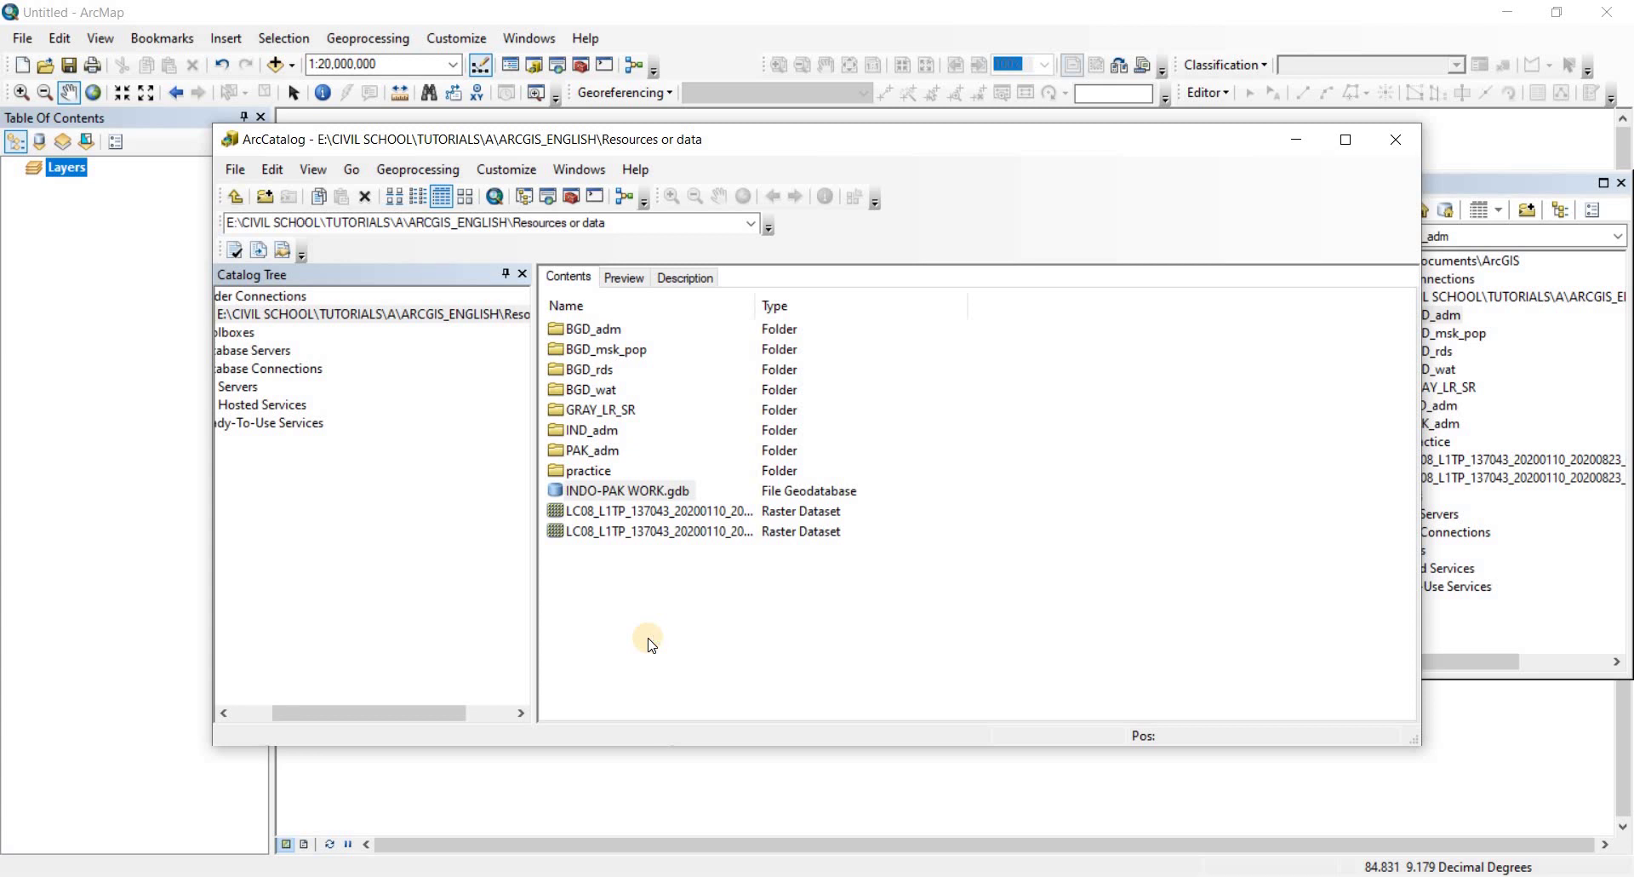
left_click(1296, 143)
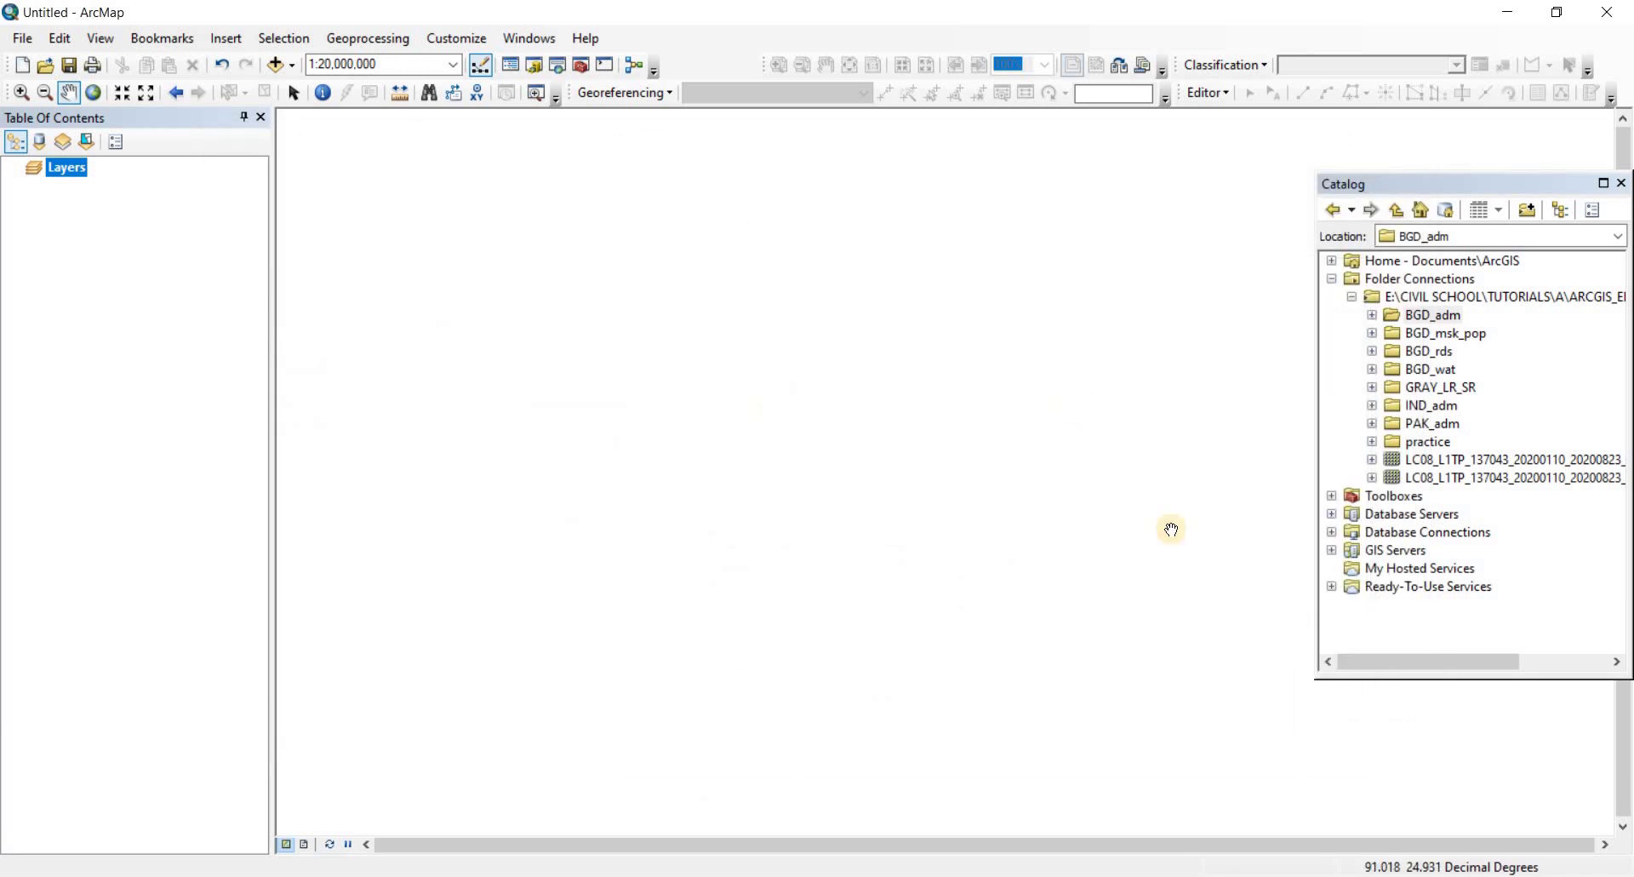
right_click(1479, 618)
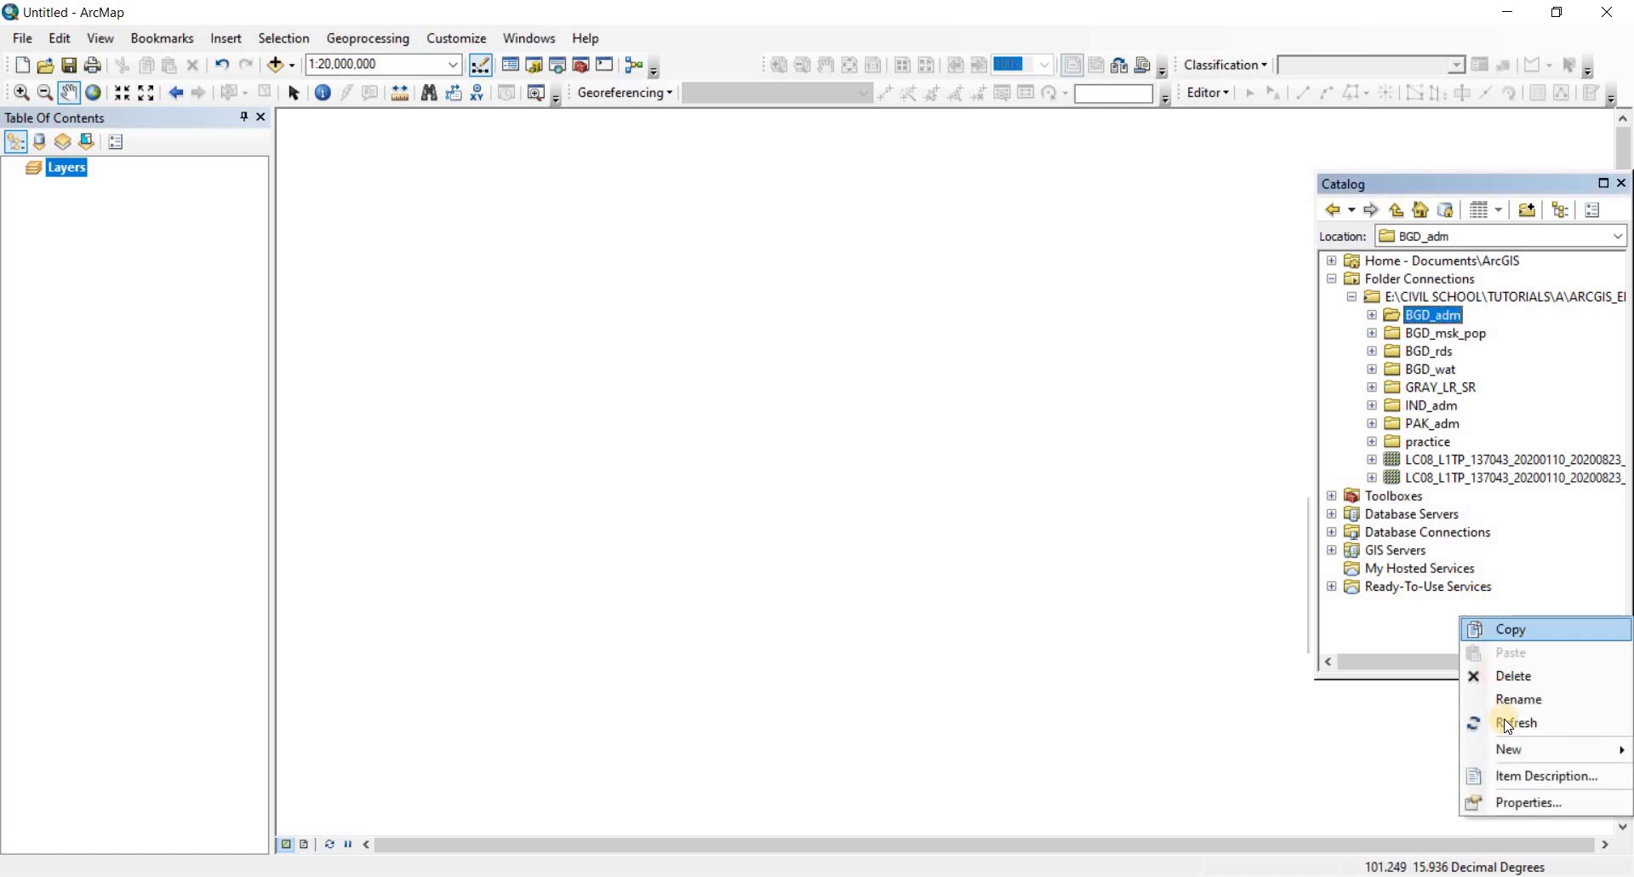
left_click(1508, 724)
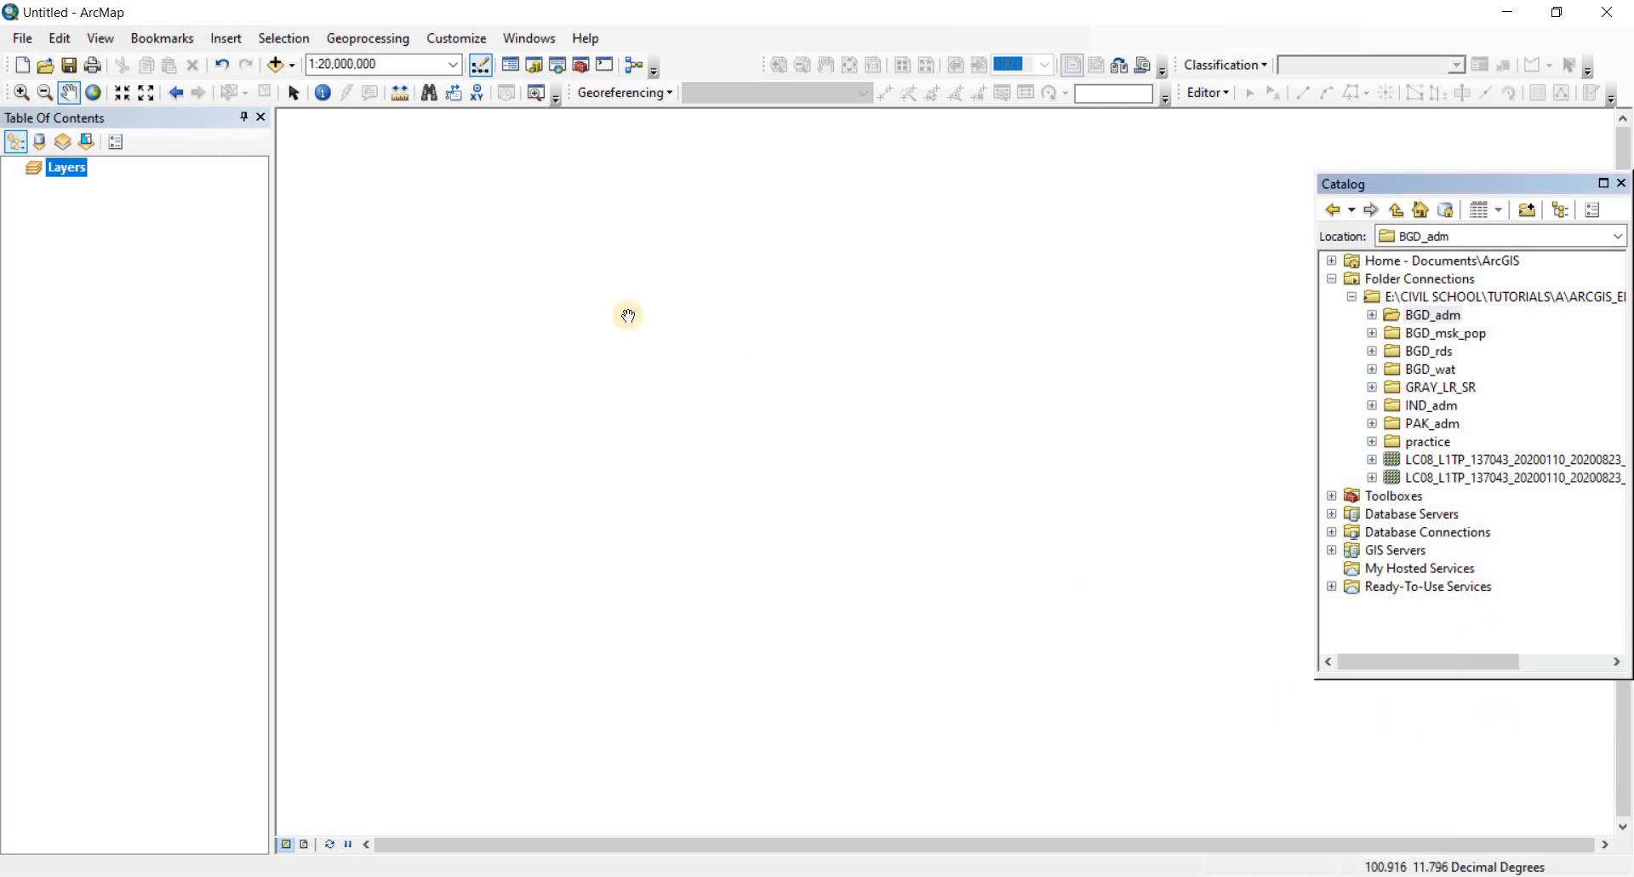
Step: Through Add Data, open INDO-PAK WORK.gdb and add its PAK_adm0, IND_adm0 and BGD_adm0 feature classes
left_click(274, 65)
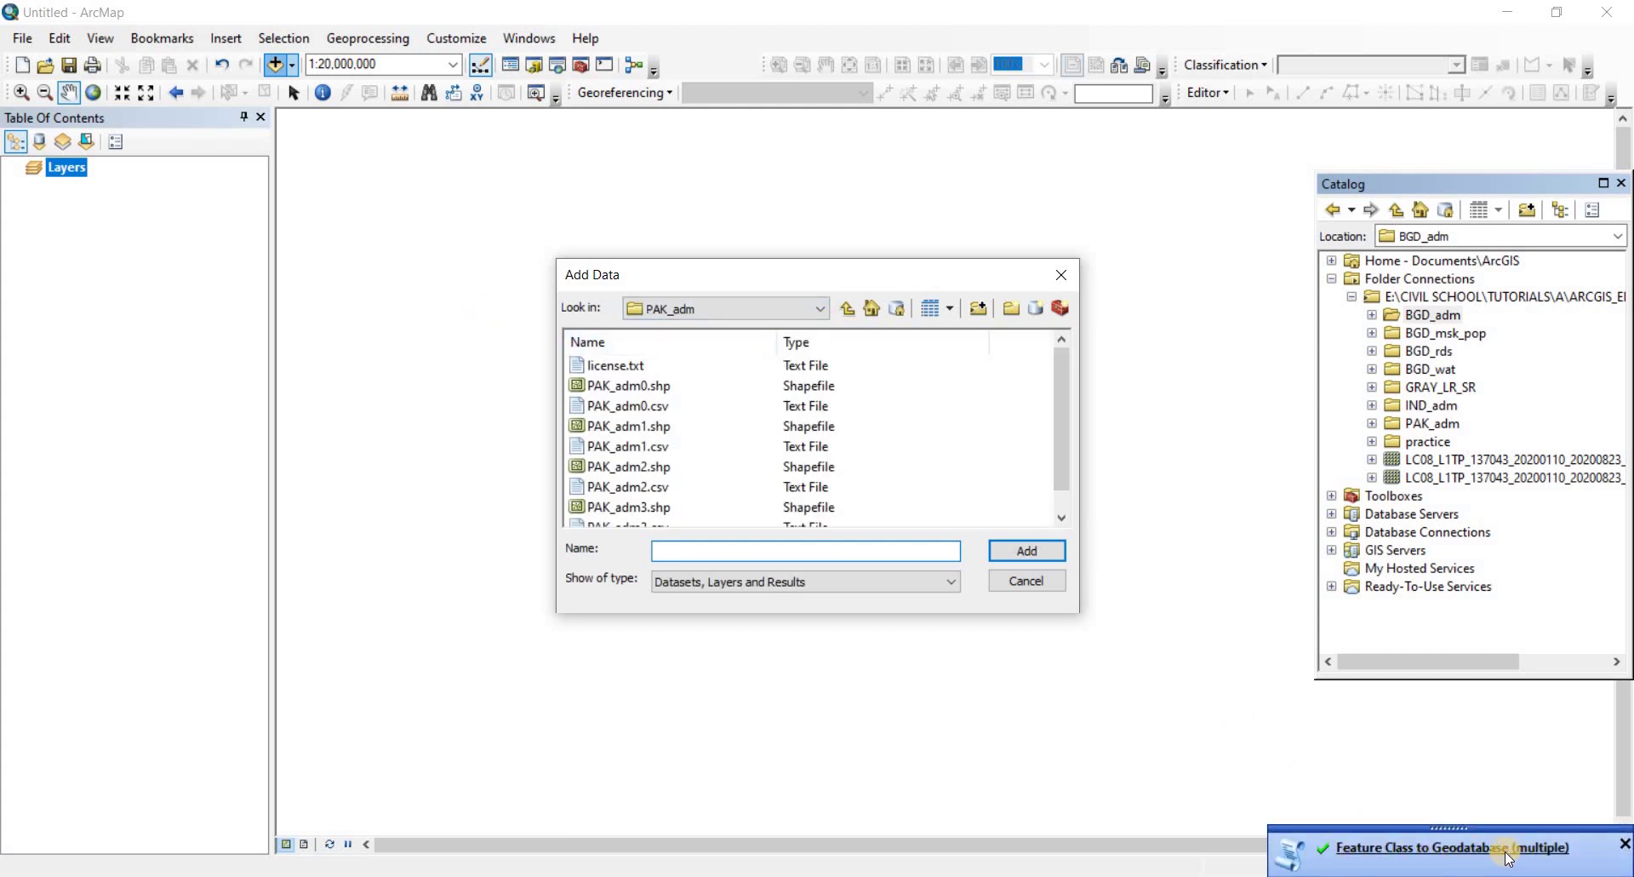
left_click(847, 308)
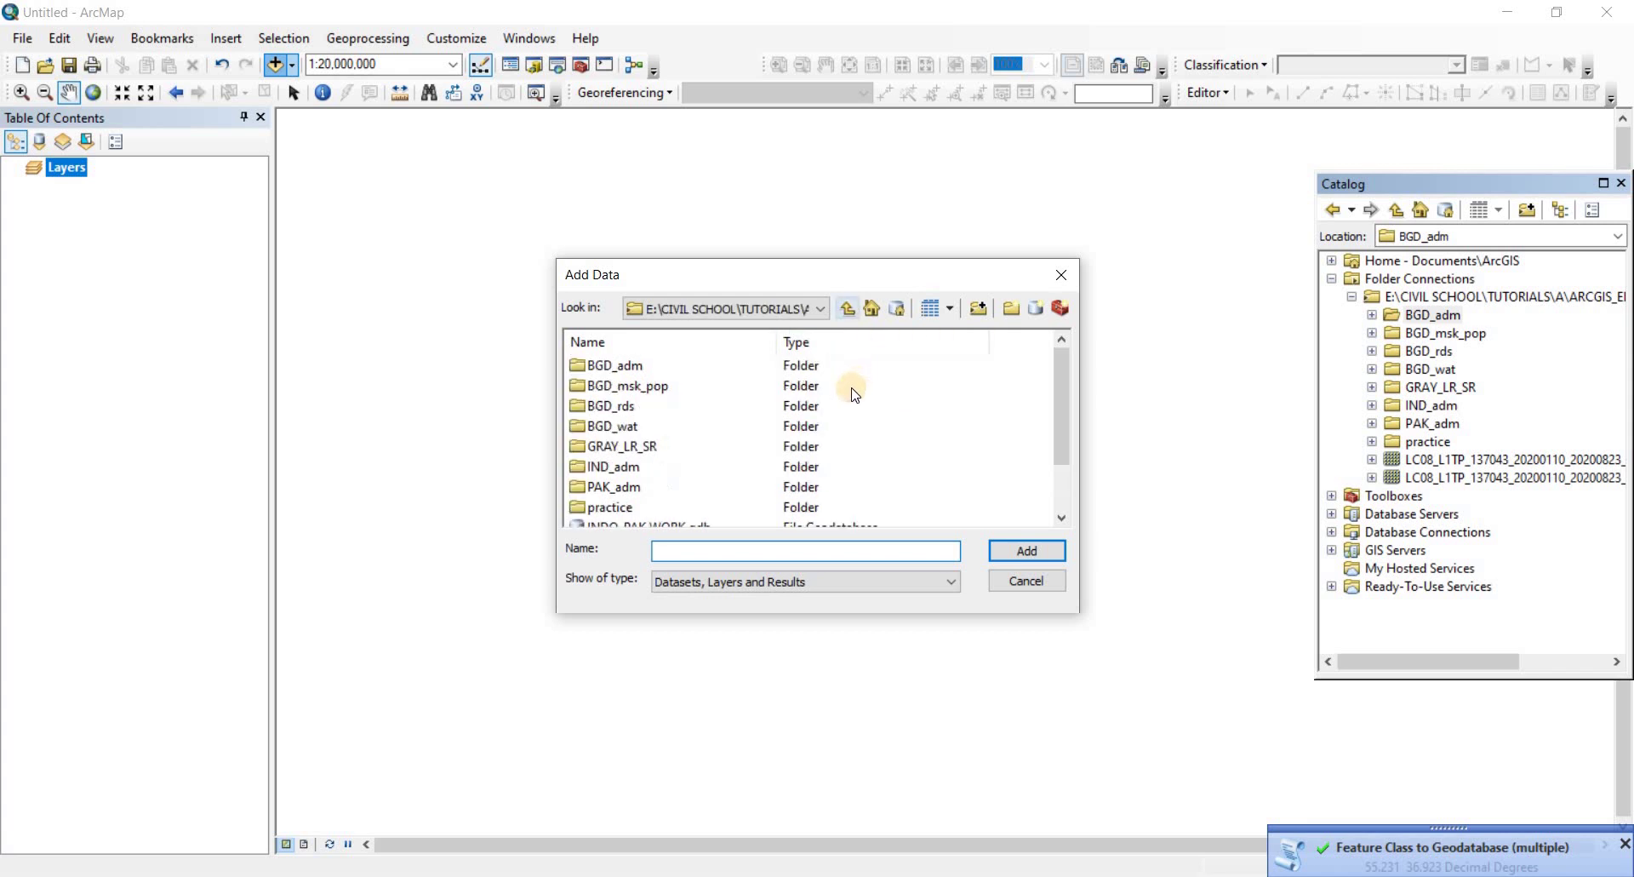
scroll(681, 468, "down", 1)
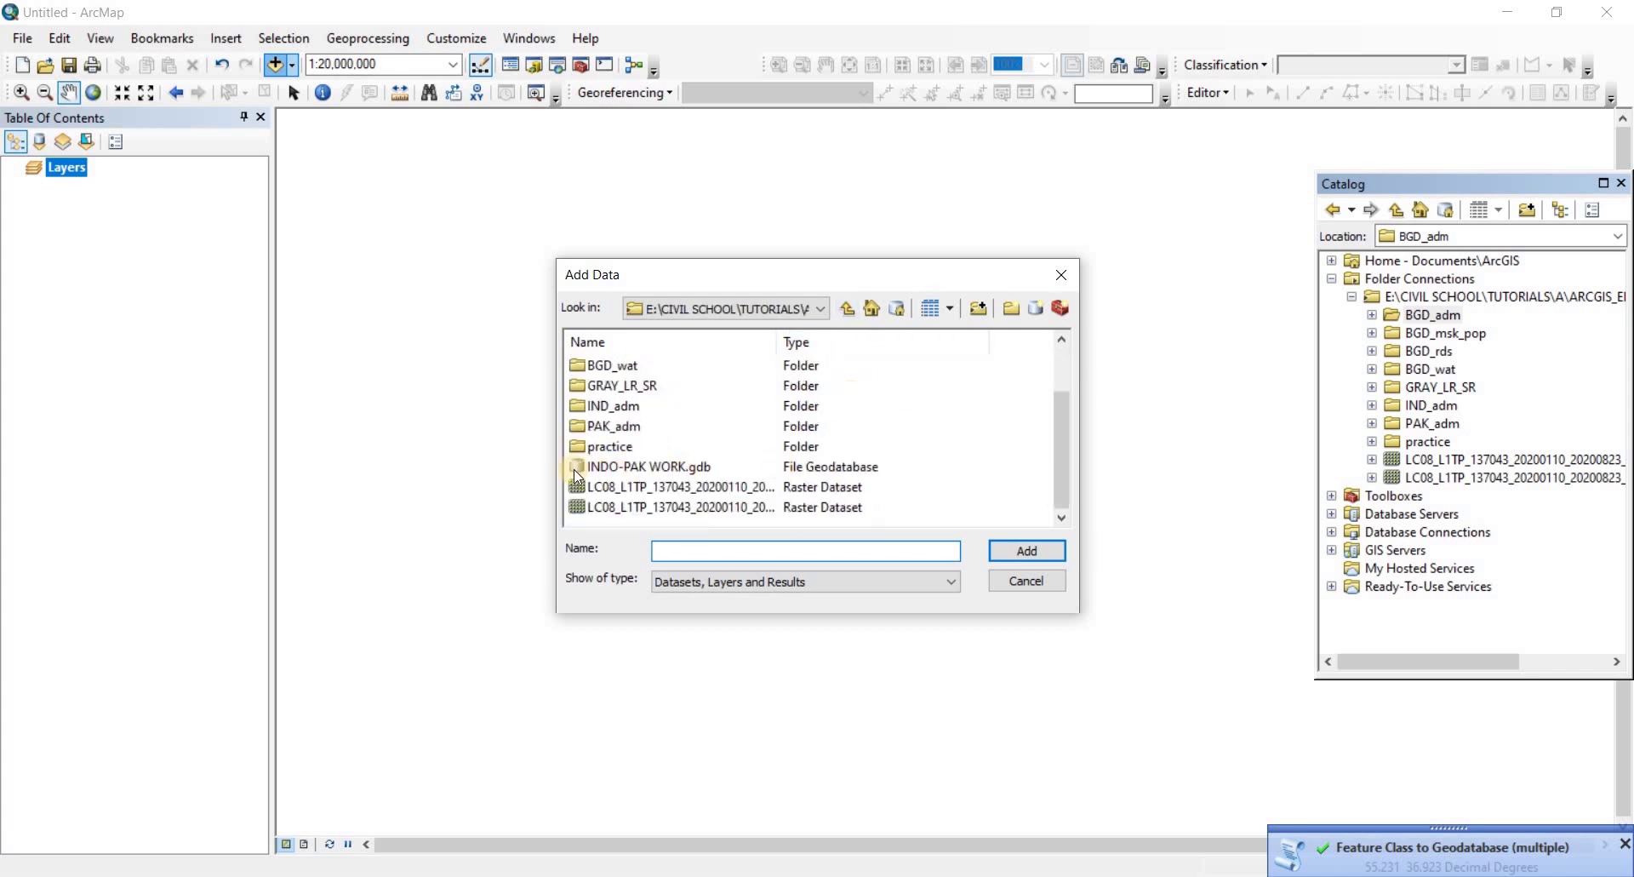
double_click(649, 468)
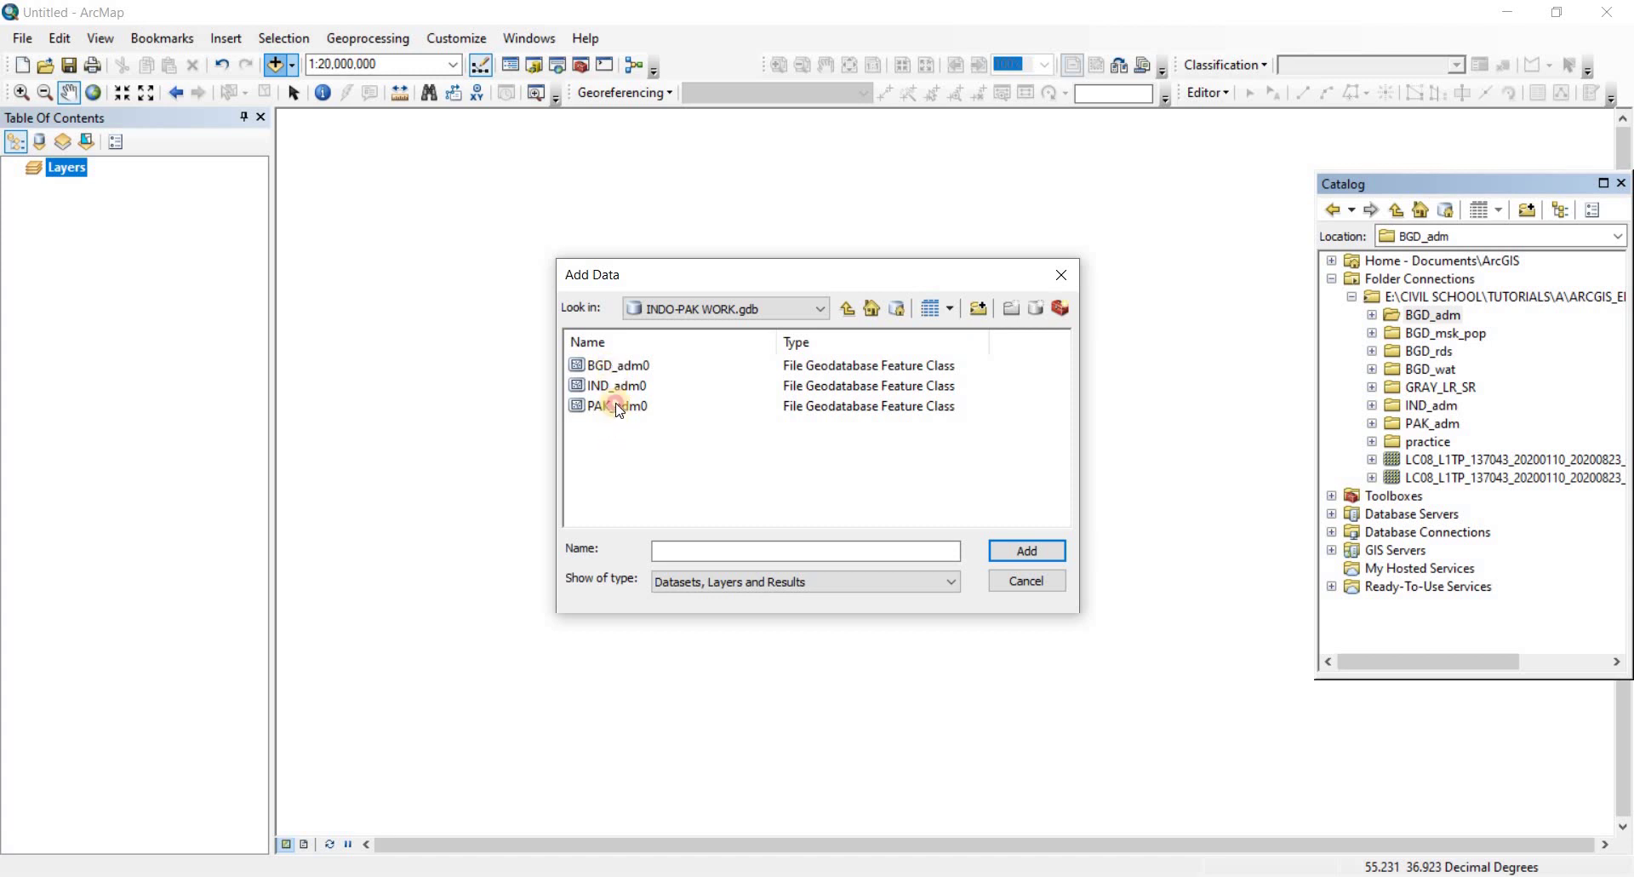
left_click(619, 407)
left_click(620, 366, "shift")
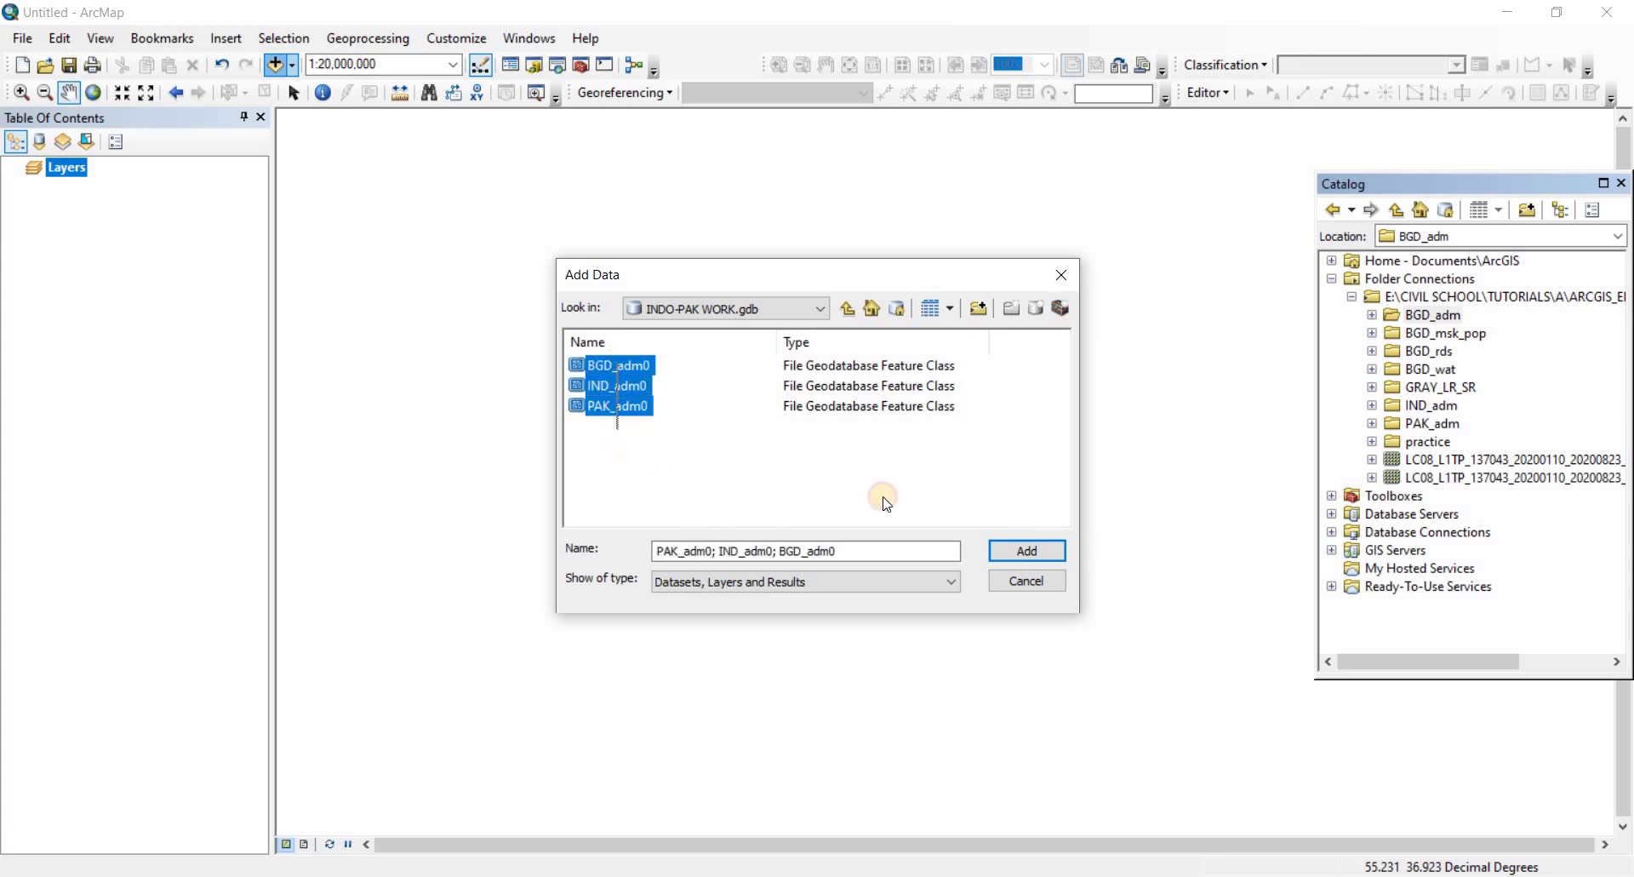
left_click(1024, 554)
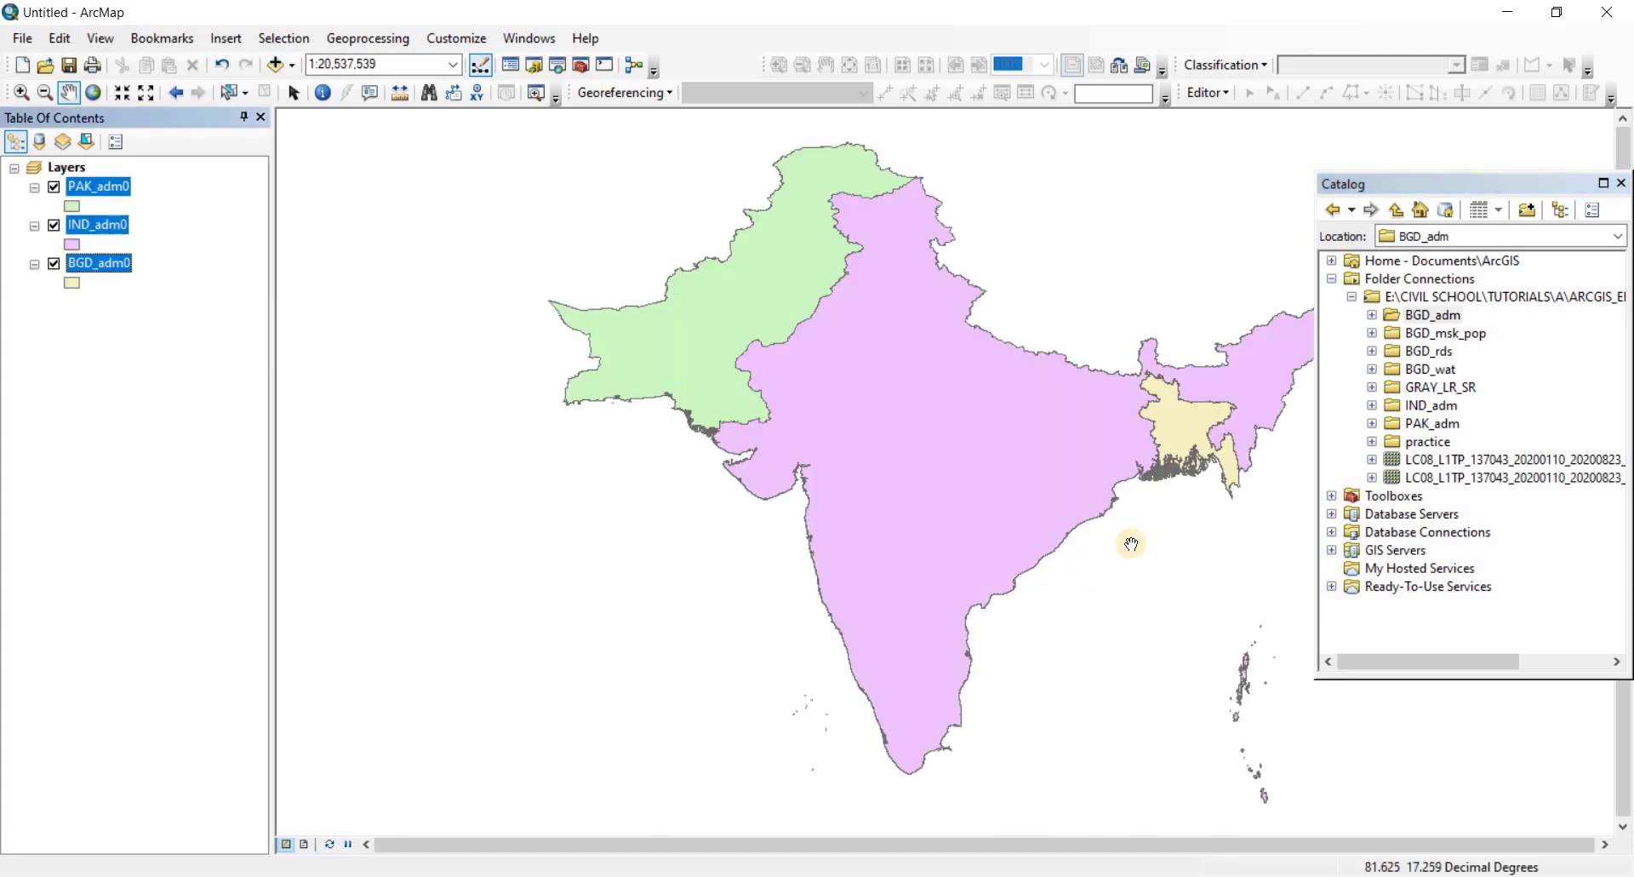
Step: Pan the map slightly left, click through the BGD_adm0 and PAK_adm0 layers, then expand BGD_adm in the catalog
left_click_drag(1027, 545, 930, 548)
left_click(124, 262)
left_click(100, 186)
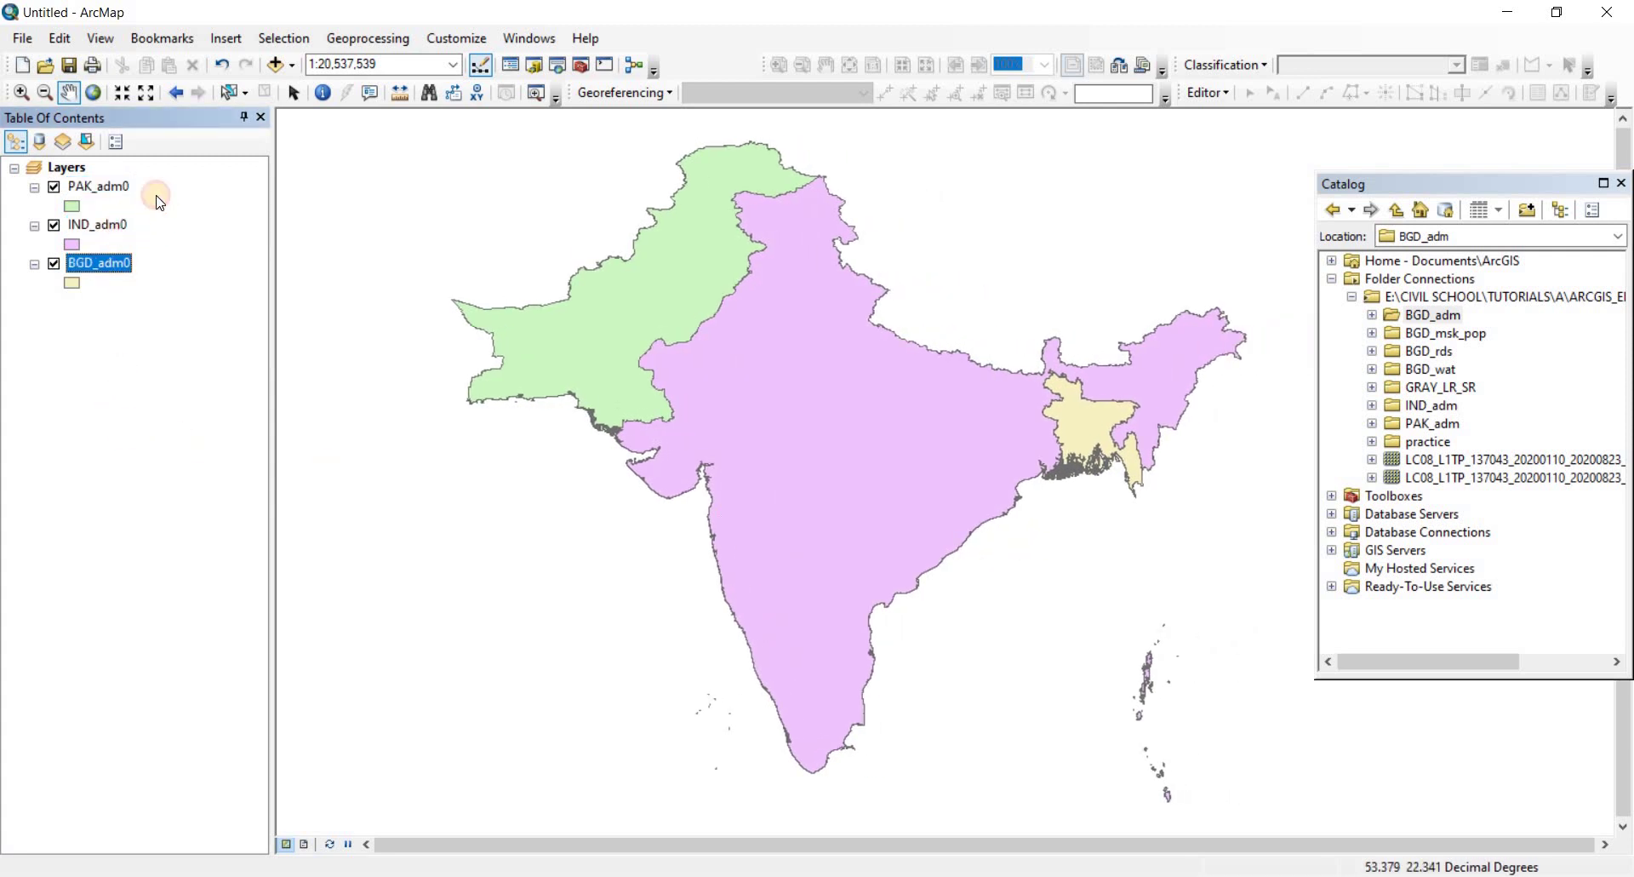
left_click(185, 429)
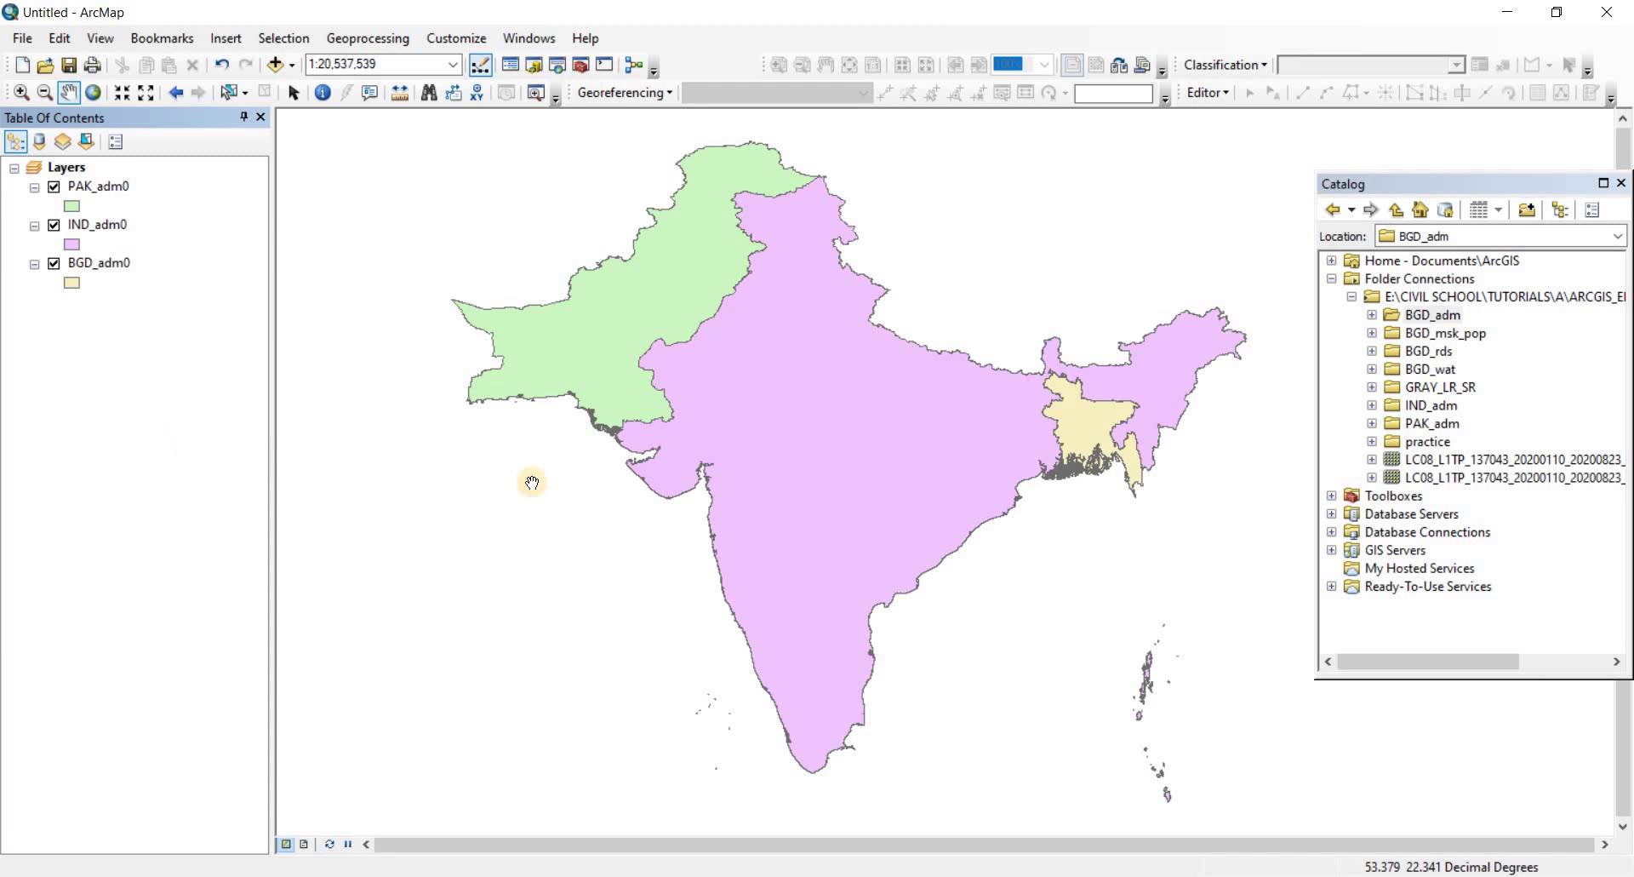
left_click(1371, 315)
left_click(1371, 315)
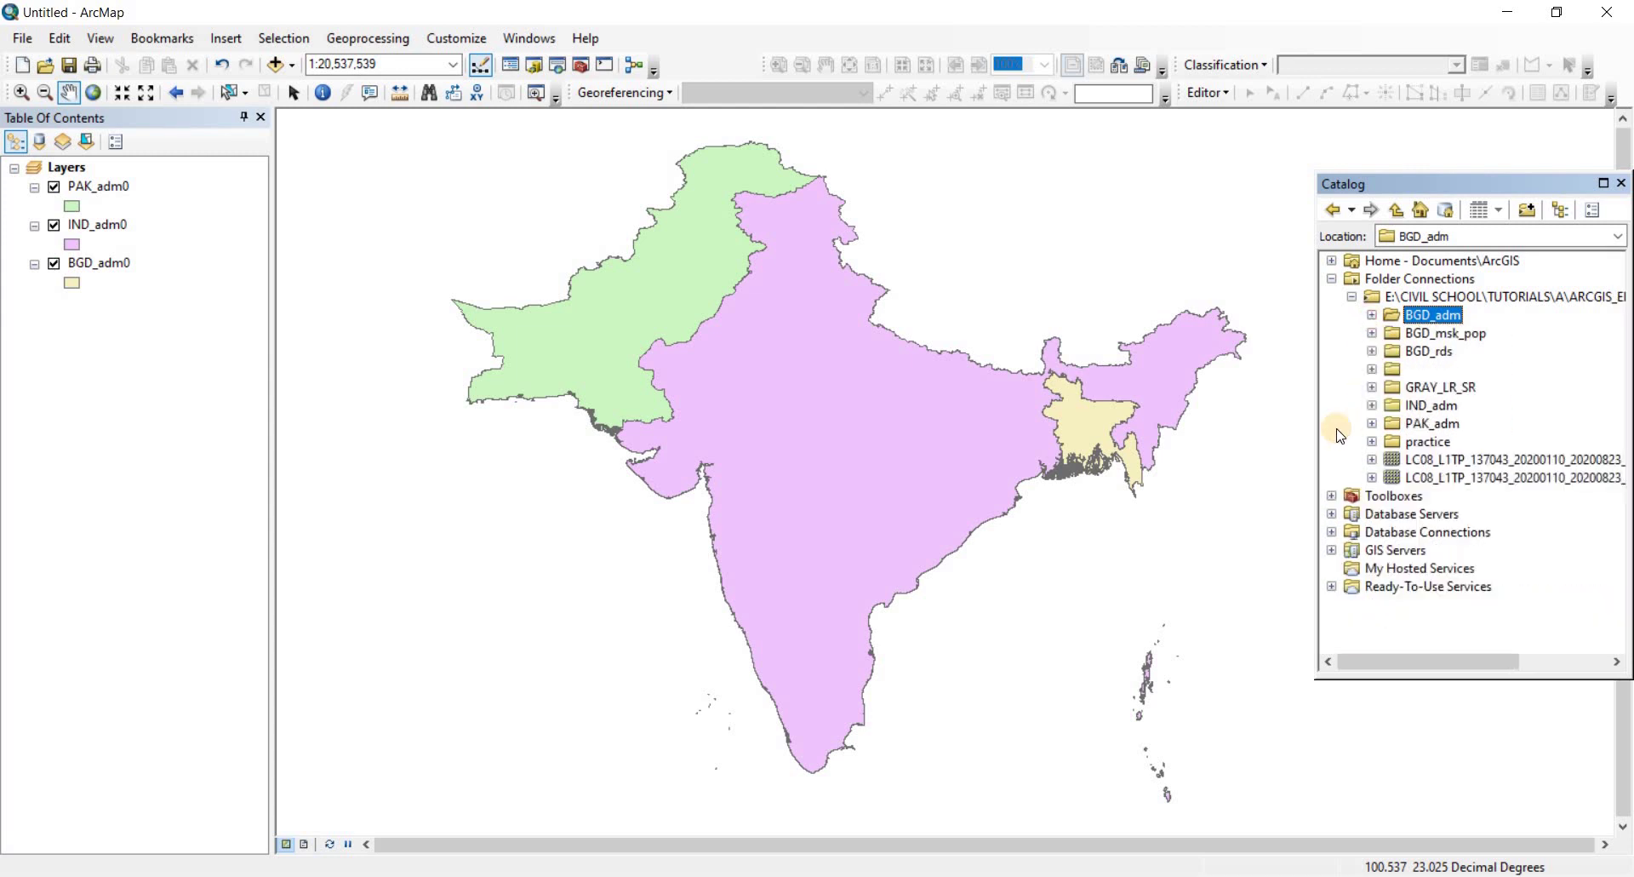